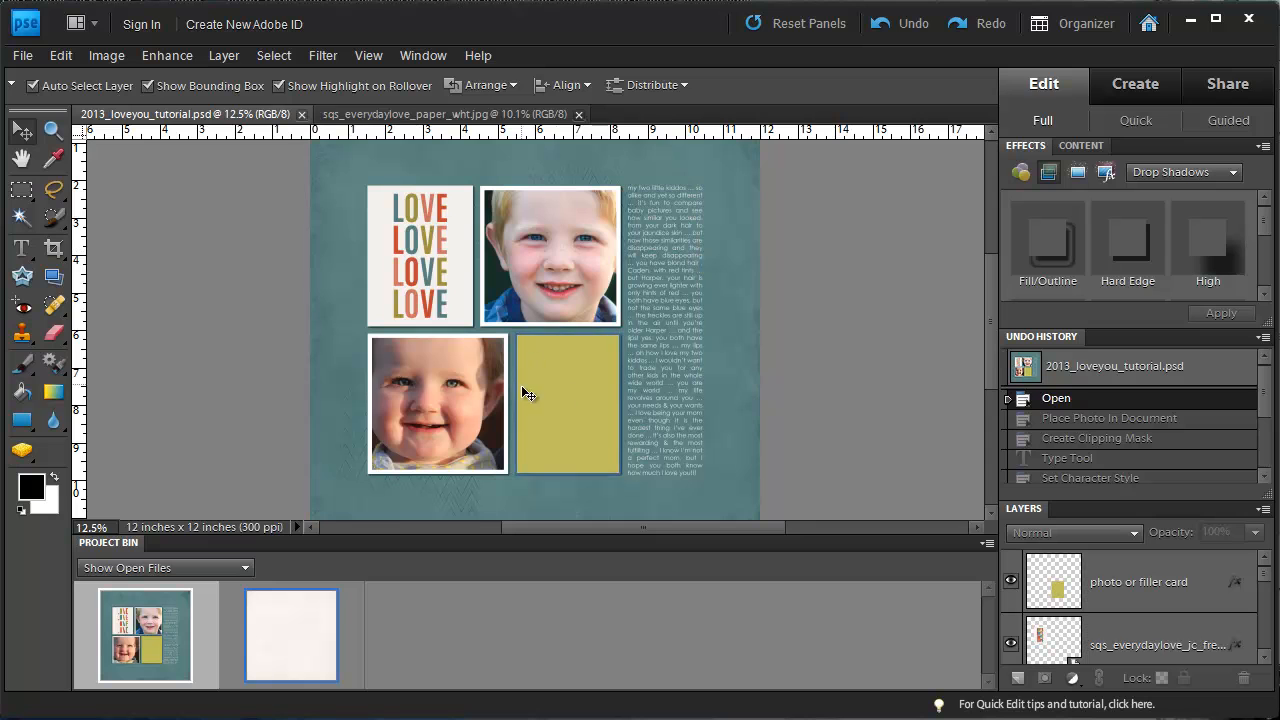
Step: Place the white sqs_everydaylove_paper_wht paper above the green photo or filler card and clip it to that card layer
left_click(566, 392)
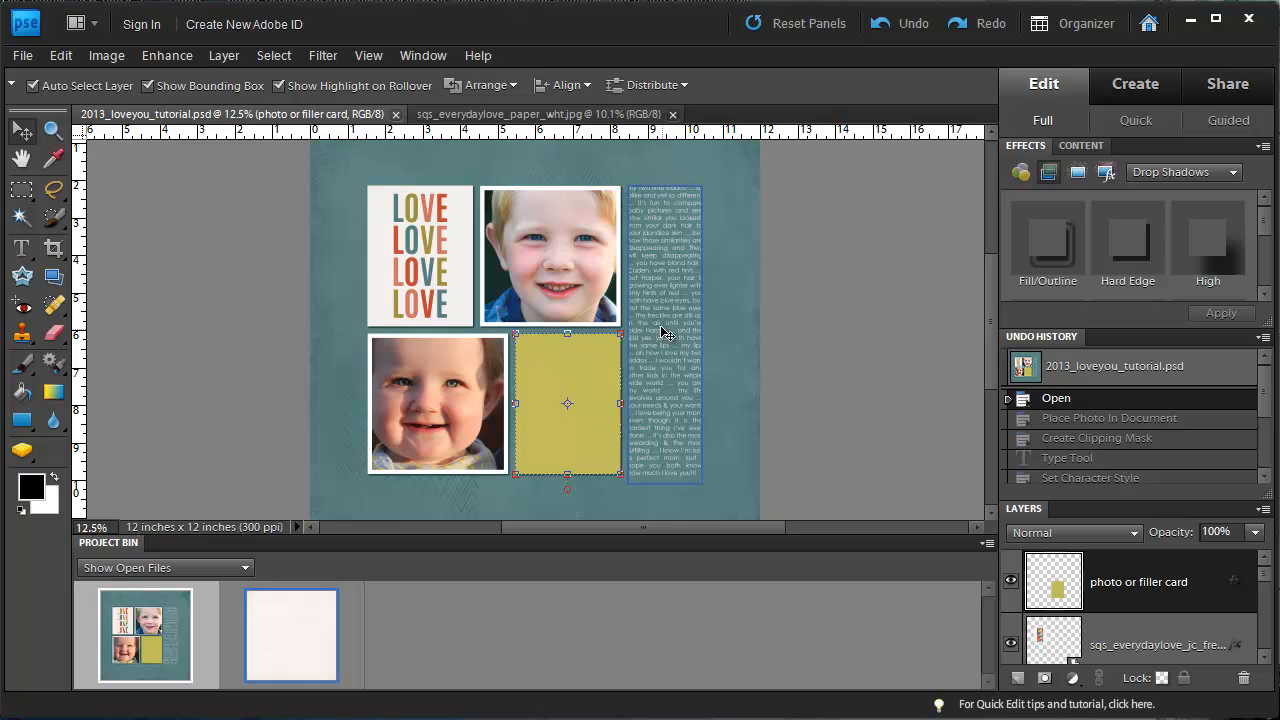
key("ctrl+equal")
key("ctrl+equal")
left_click_drag(430, 226, 590, 370)
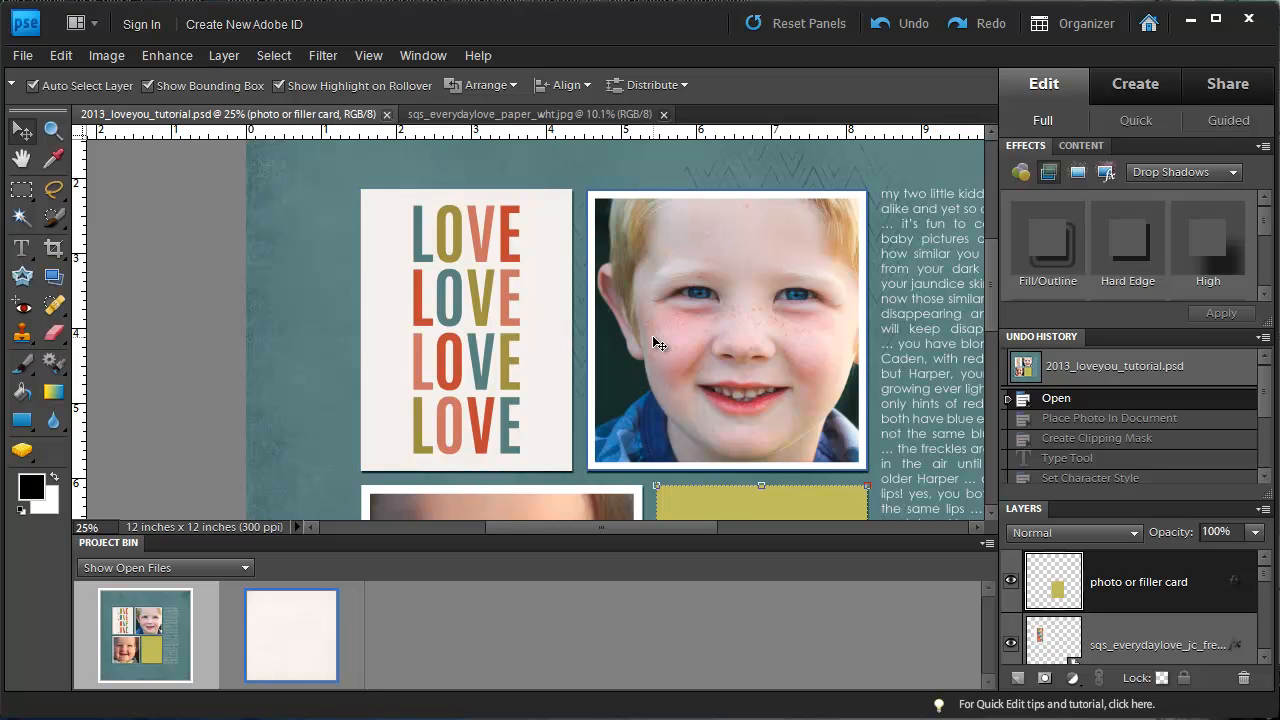
scroll(846, 448, "down", 5)
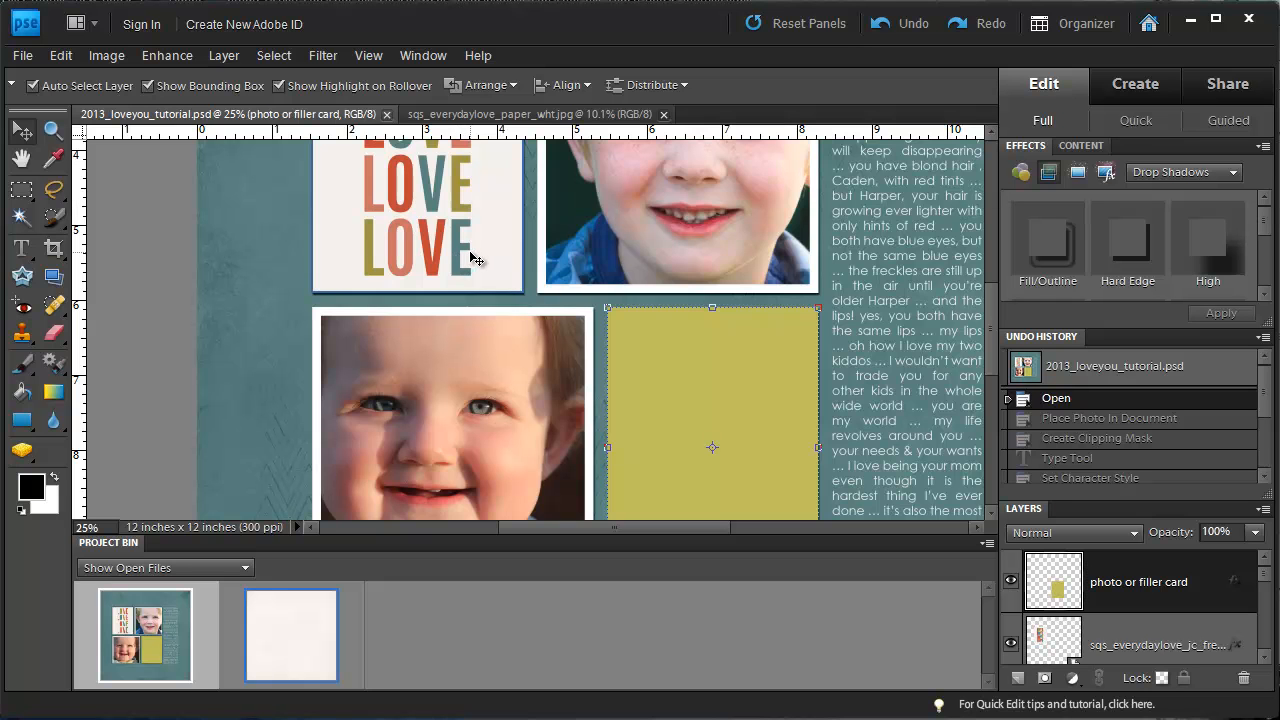
scroll(777, 371, "down", 5)
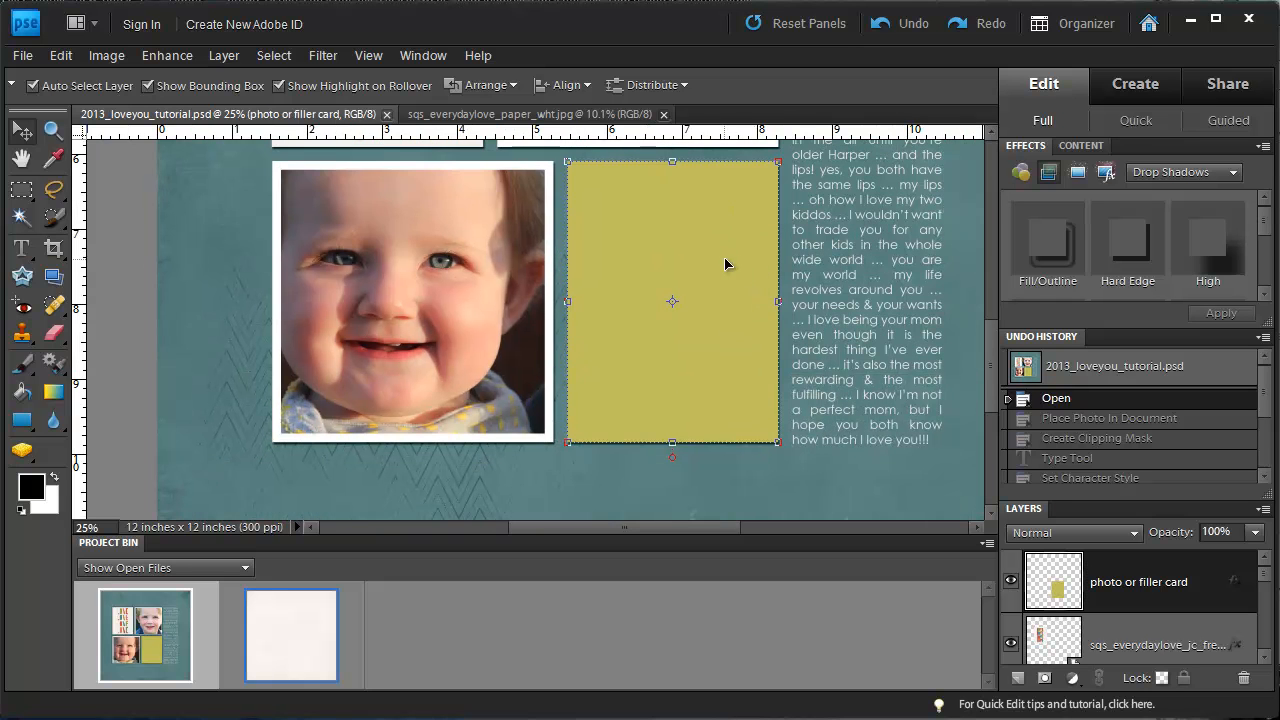
left_click_drag(741, 247, 685, 297)
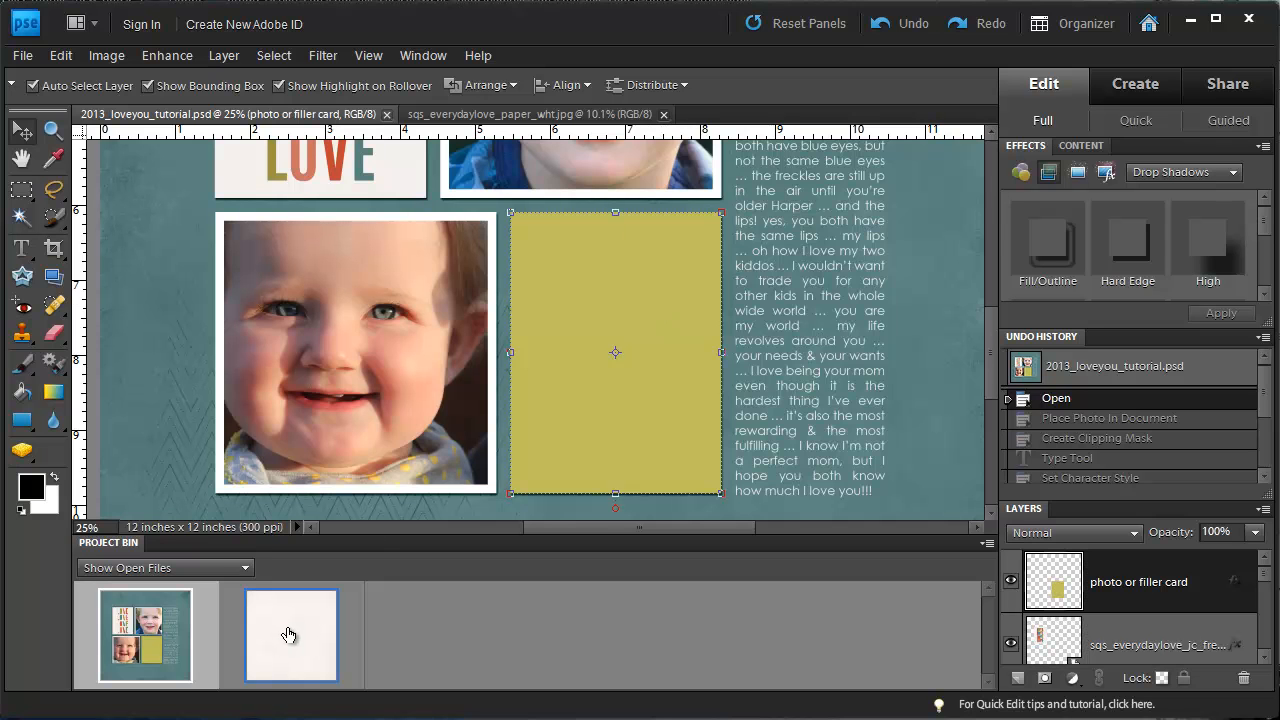
left_click_drag(290, 640, 625, 293)
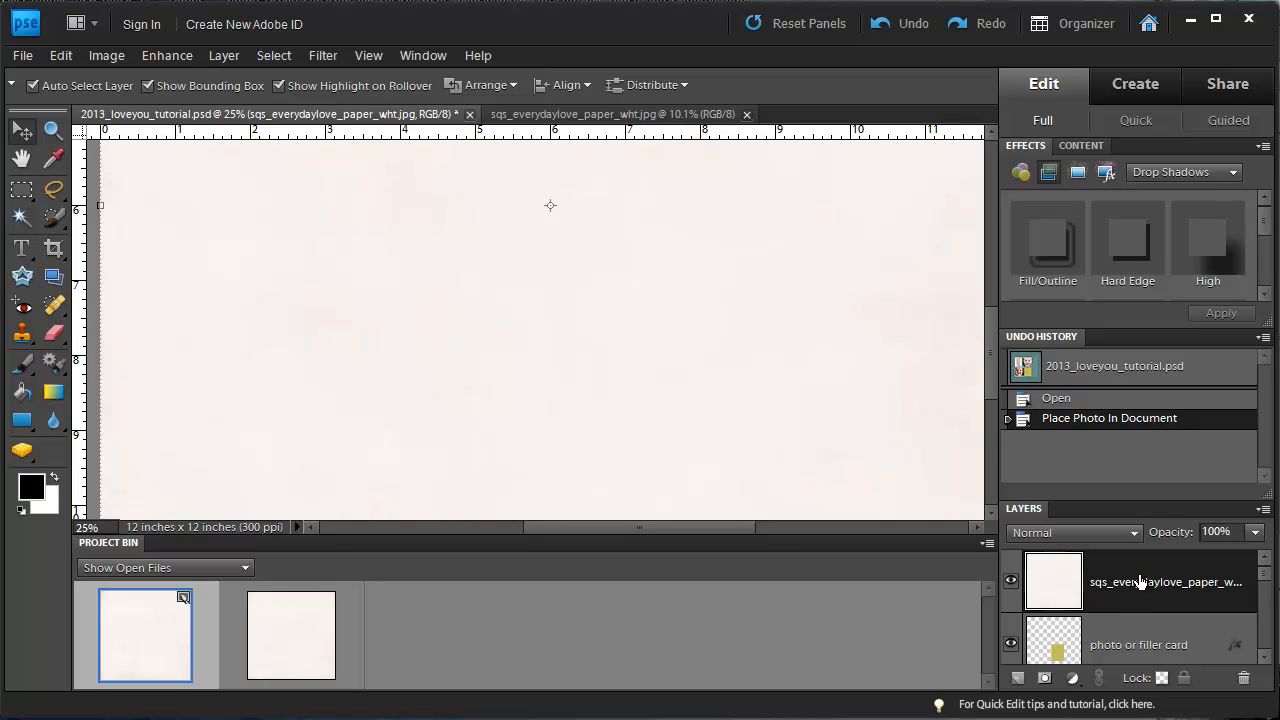
key("ctrl+g")
Step: Add the text "YOU!" in Antonio Bold, 72 pt, black, beside the first LOVE line on the word art card
left_click_drag(434, 211, 595, 383)
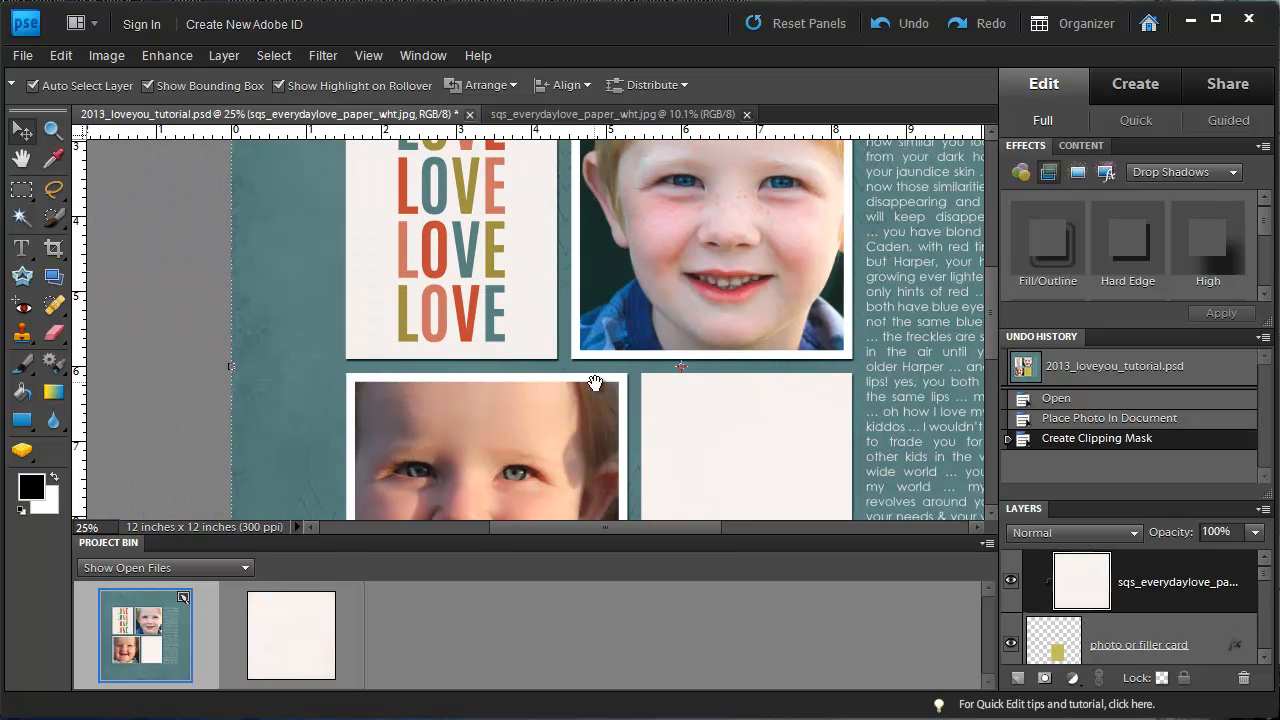
left_click_drag(806, 360, 835, 479)
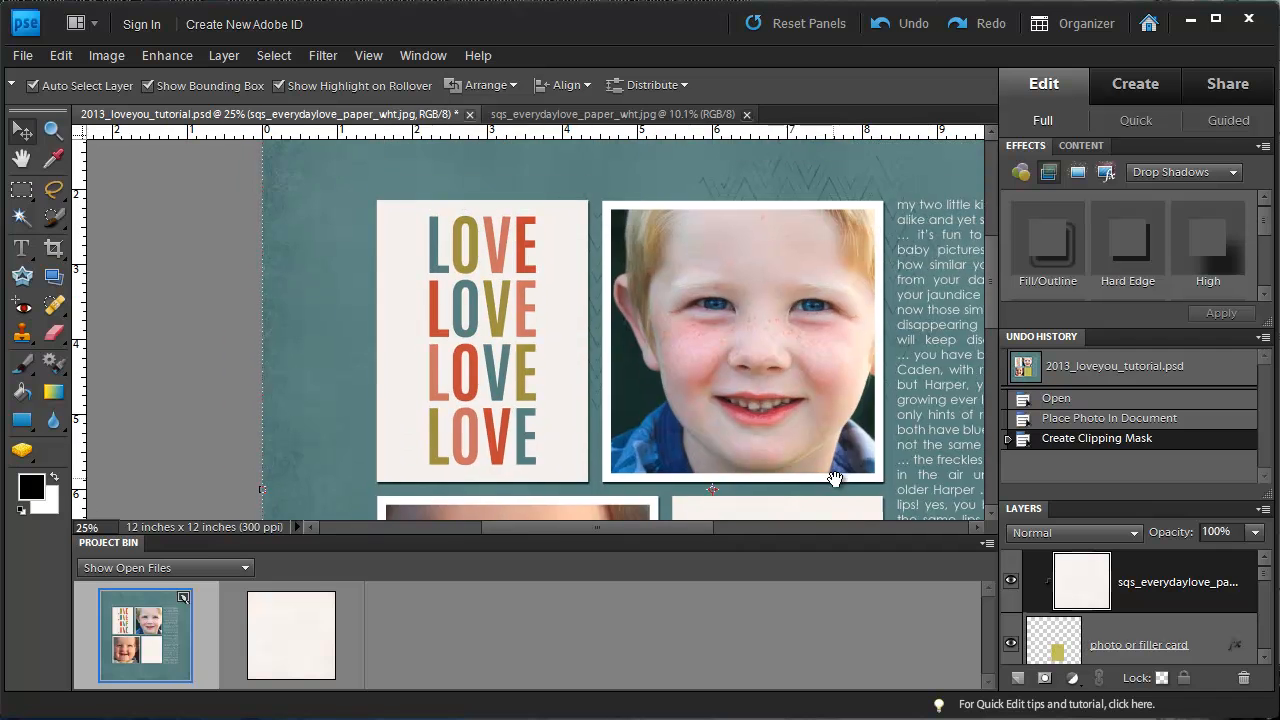
key("ctrl+equal")
key("ctrl+equal")
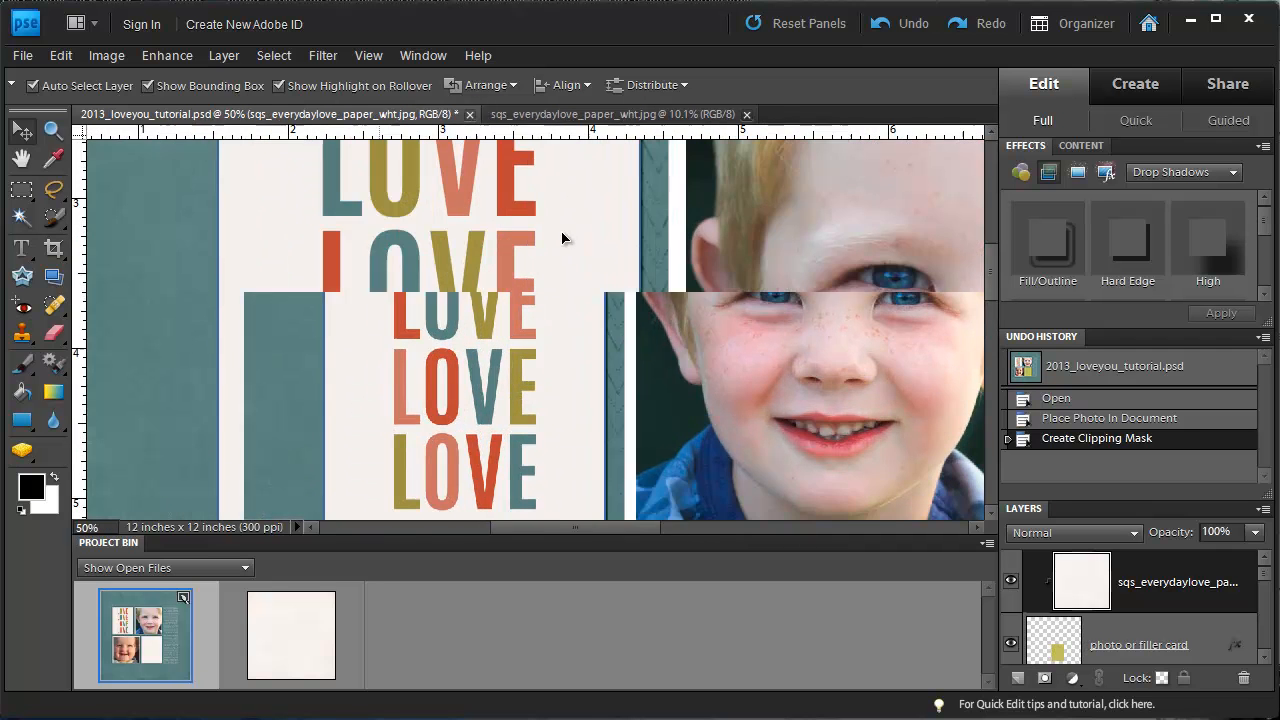
left_click_drag(571, 237, 524, 291)
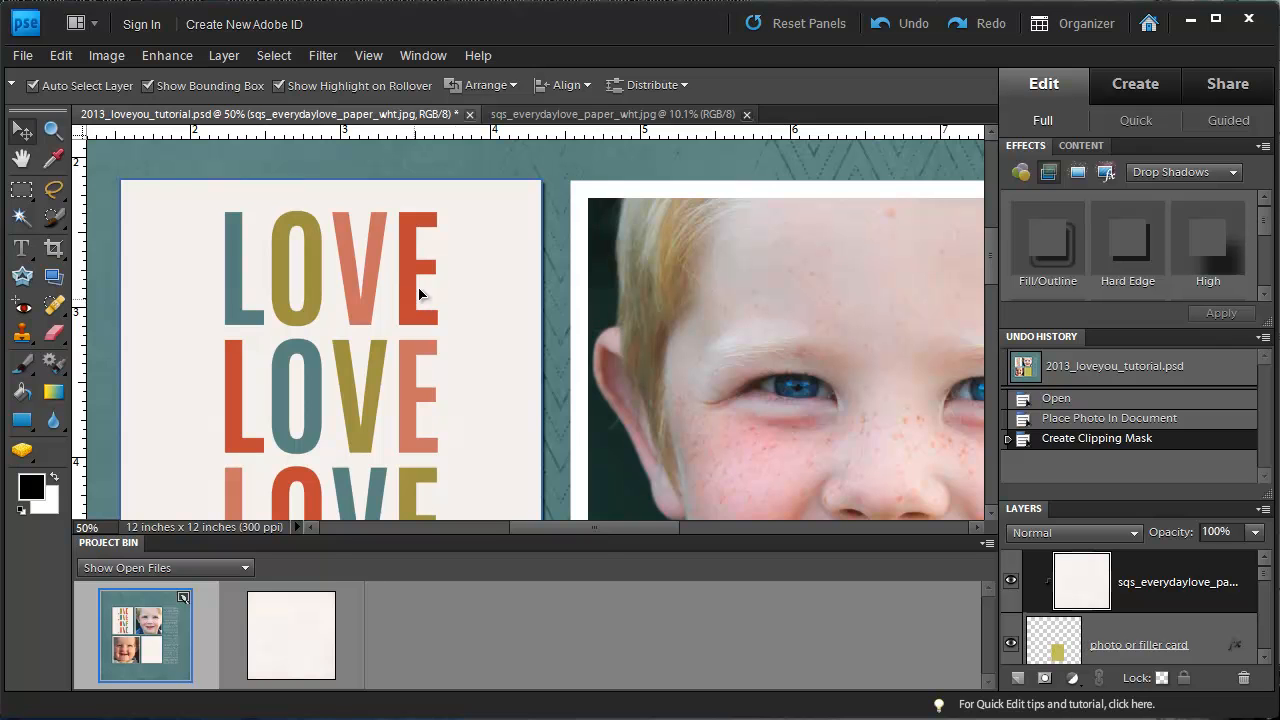
left_click(16, 252)
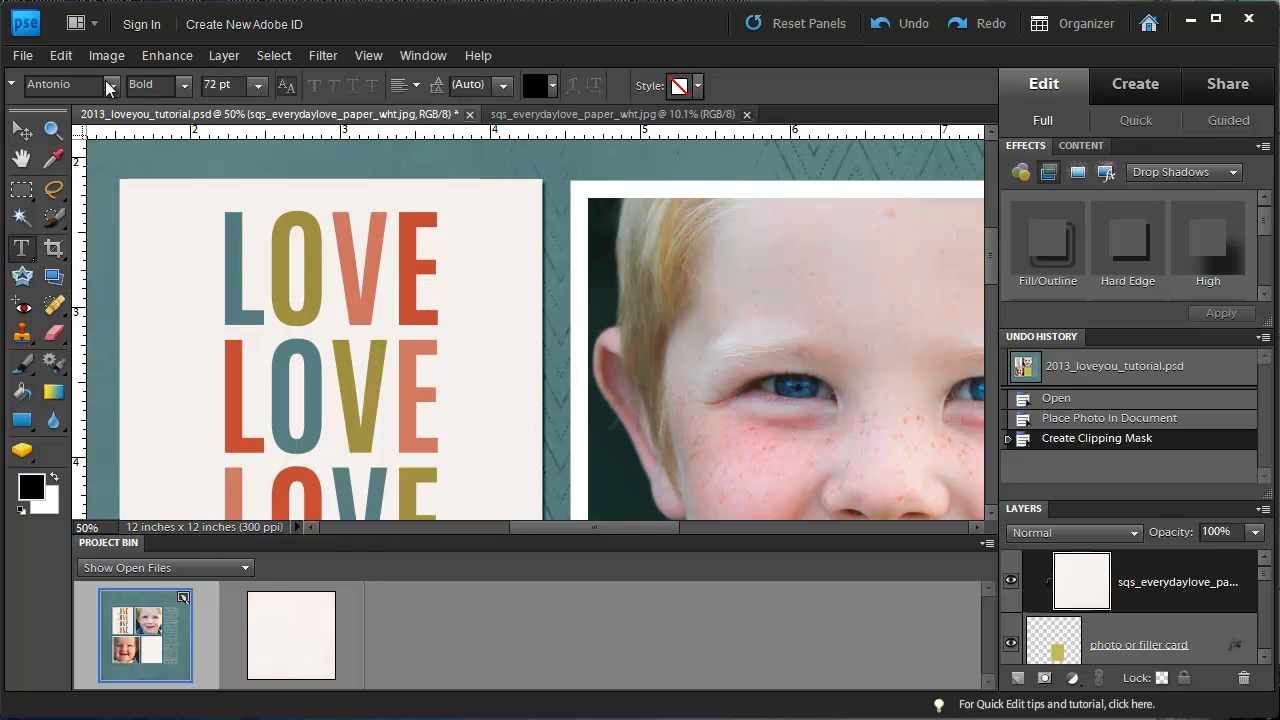
left_click(108, 88)
left_click(121, 114)
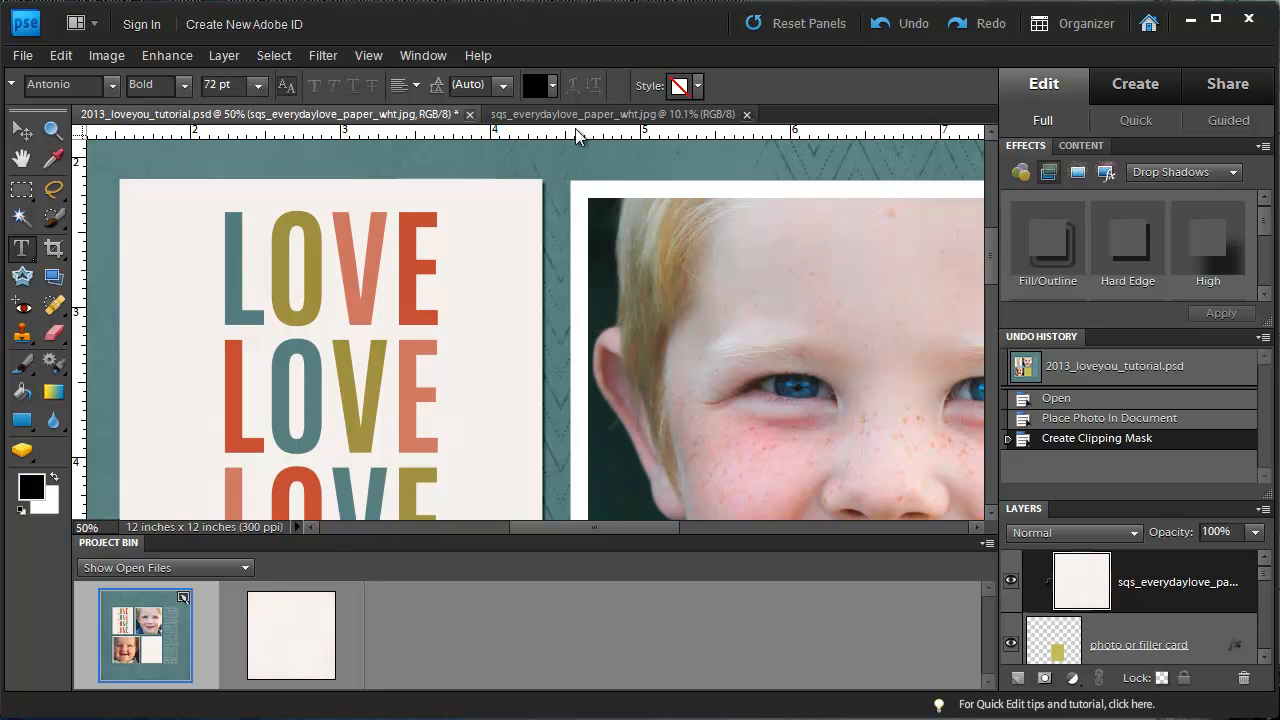
left_click(492, 282)
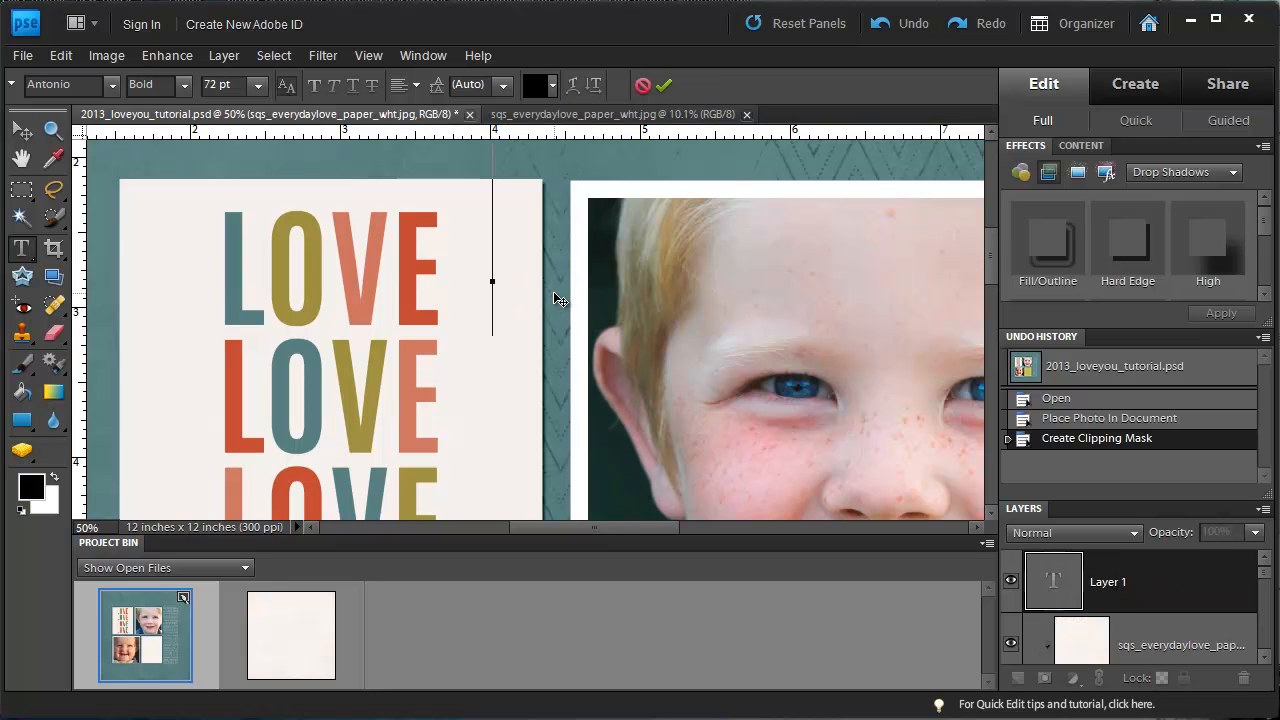
type("Y")
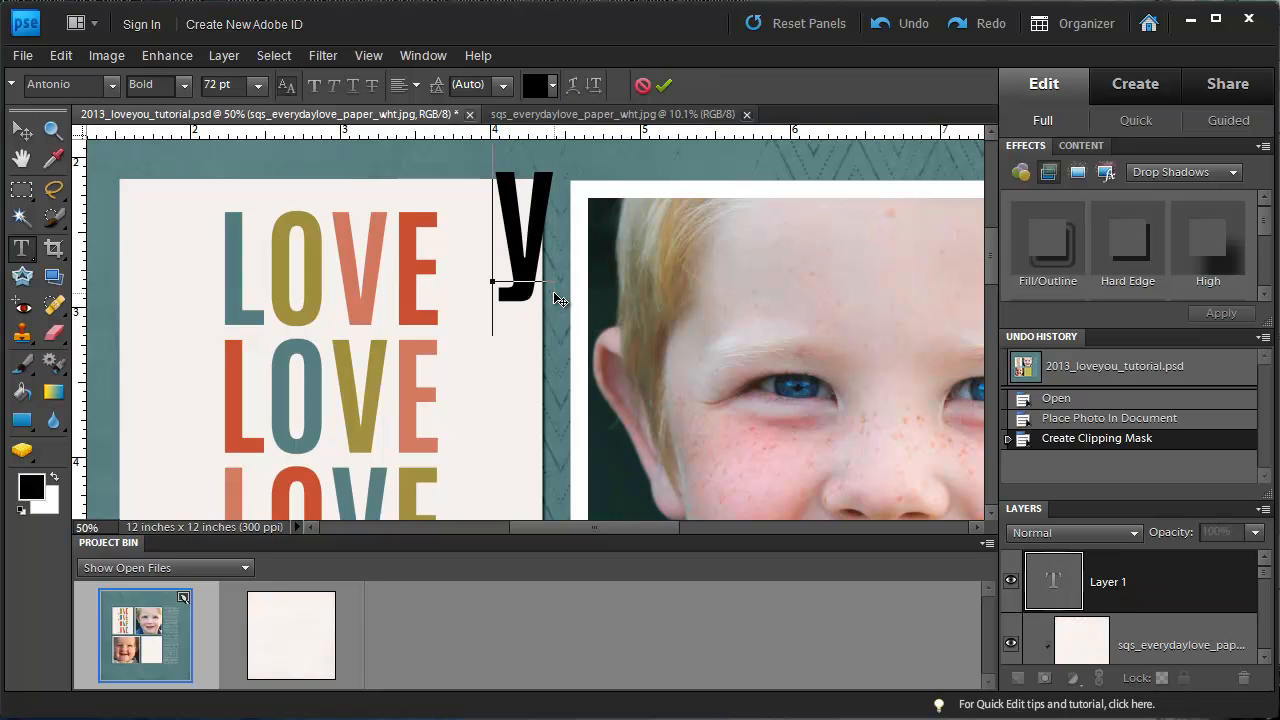
type("OU!")
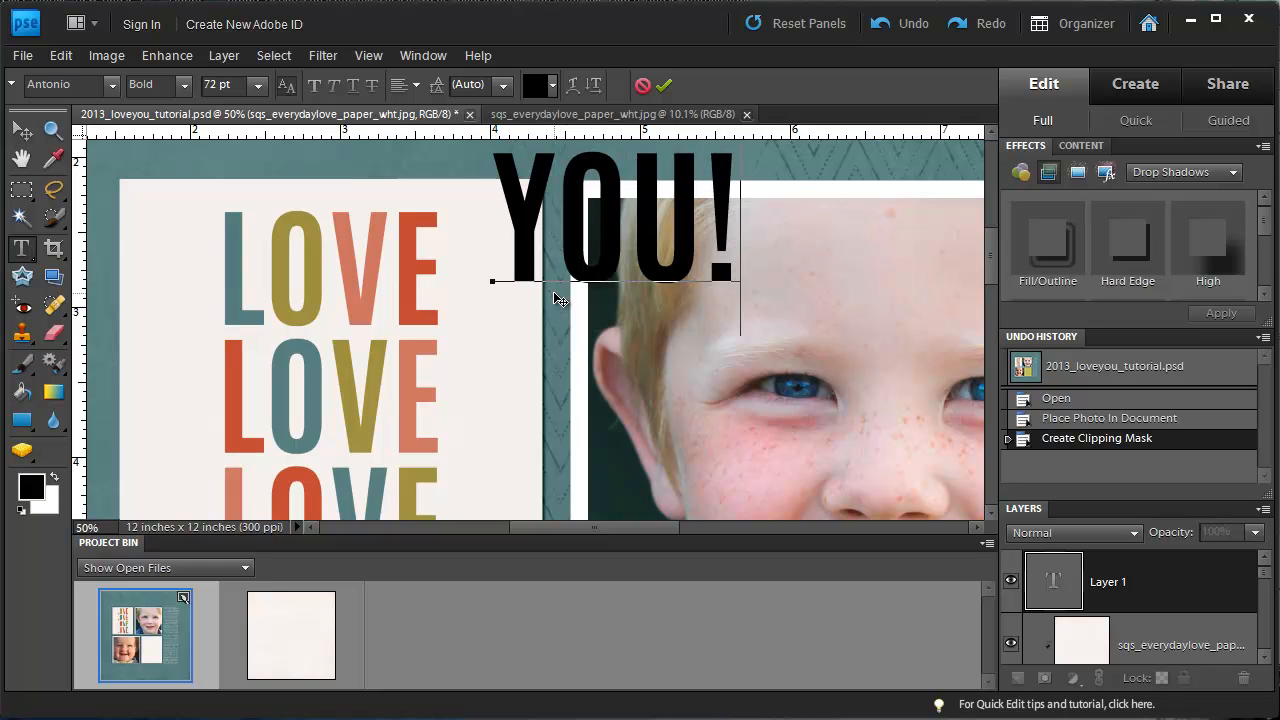
left_click(1114, 562)
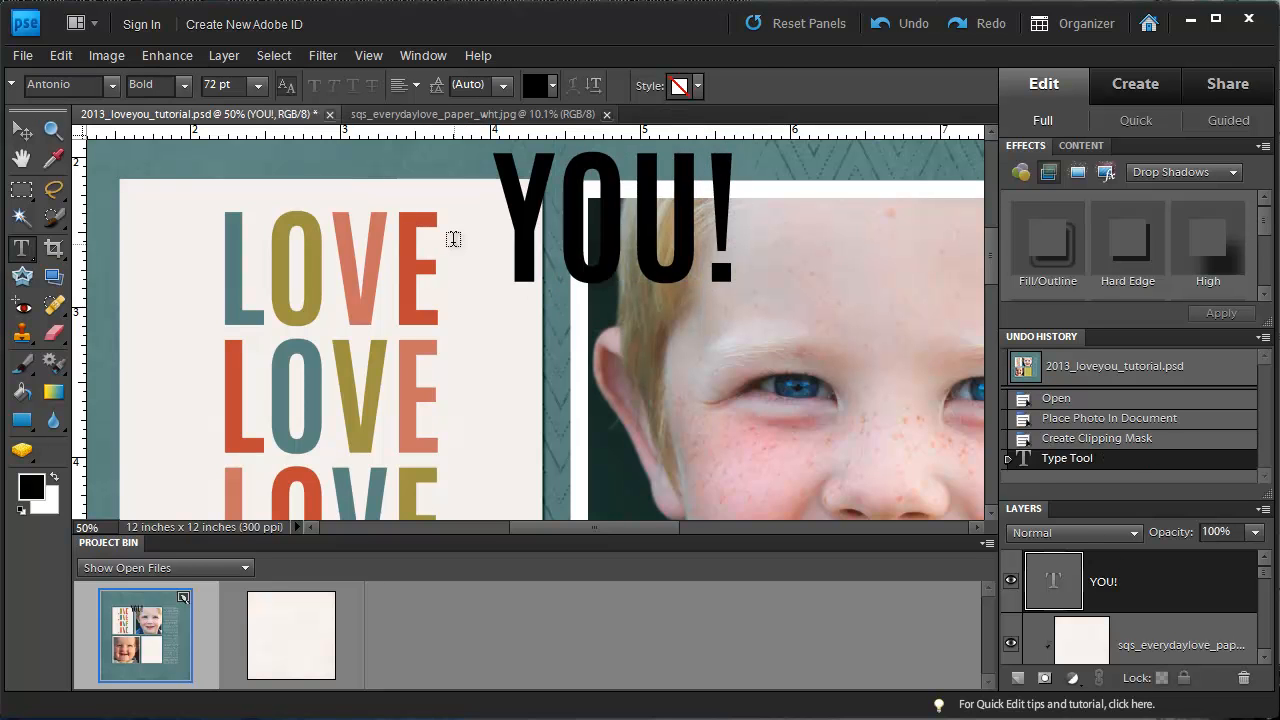
Step: Move the YOU! text over the end of the first LOVE line and nudge it down to the word's baseline
left_click(22, 130)
left_click_drag(537, 205, 460, 246)
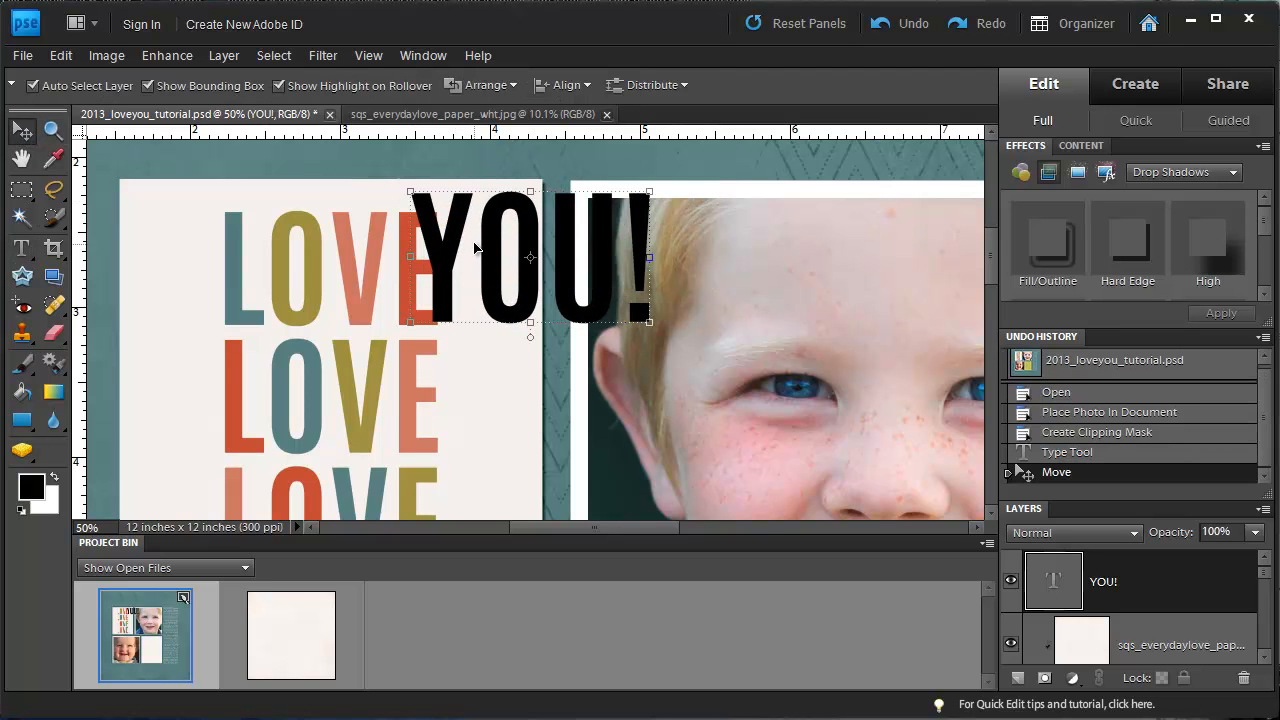
key("Down")
key("Down")
key("Down")
key("Down")
key("Down")
key("Down")
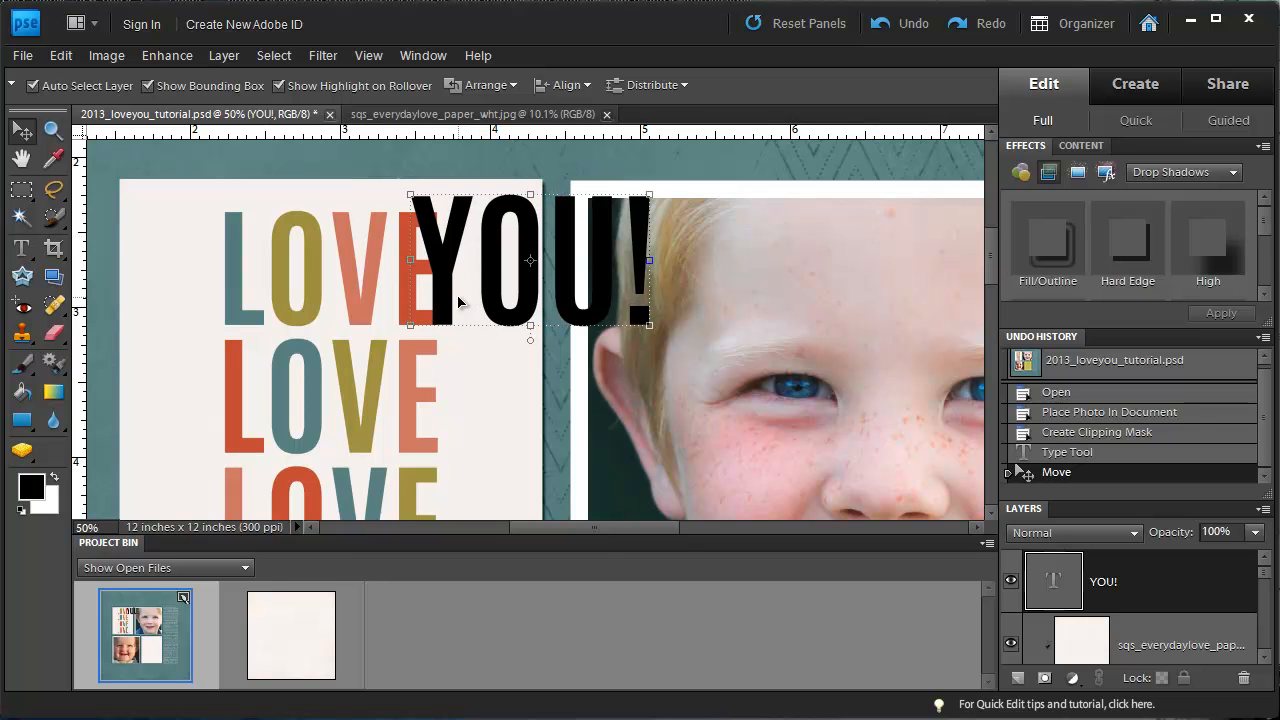
Step: Scale the YOU! text to about 90% width and 87% height, matching the LOVE letters, and align it with the first line
left_click(646, 201)
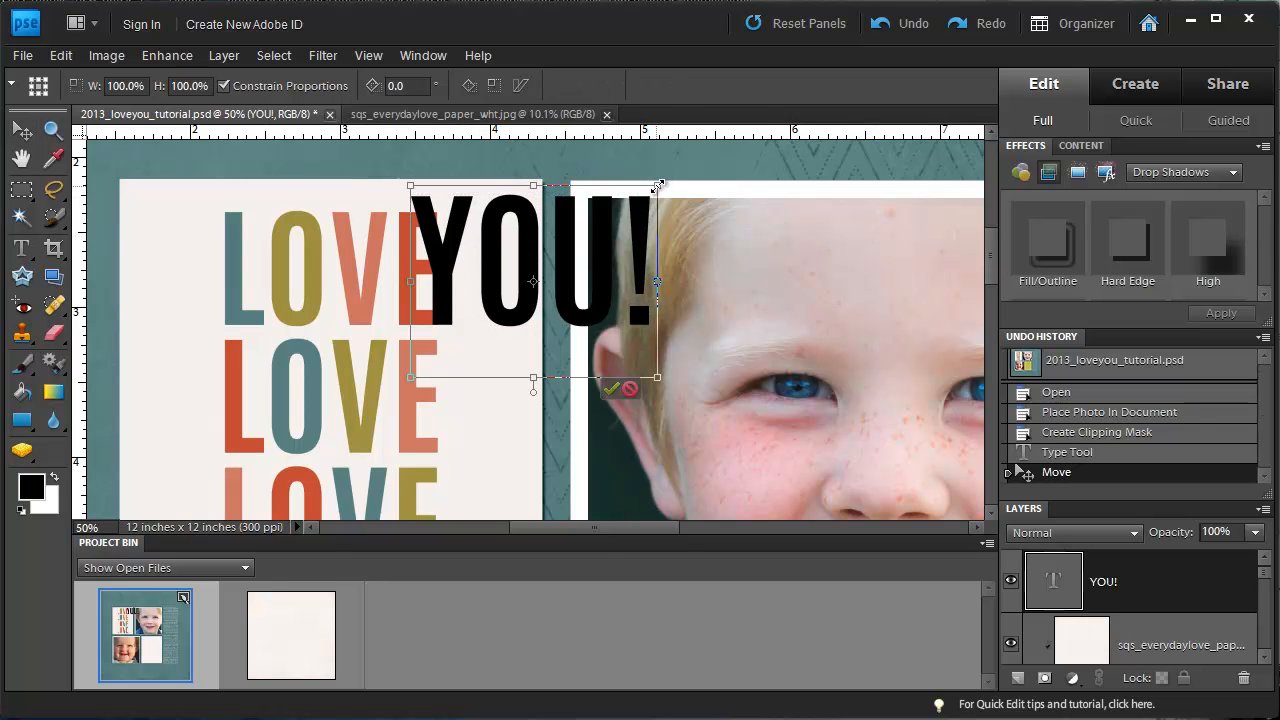
left_click_drag(657, 187, 630, 213)
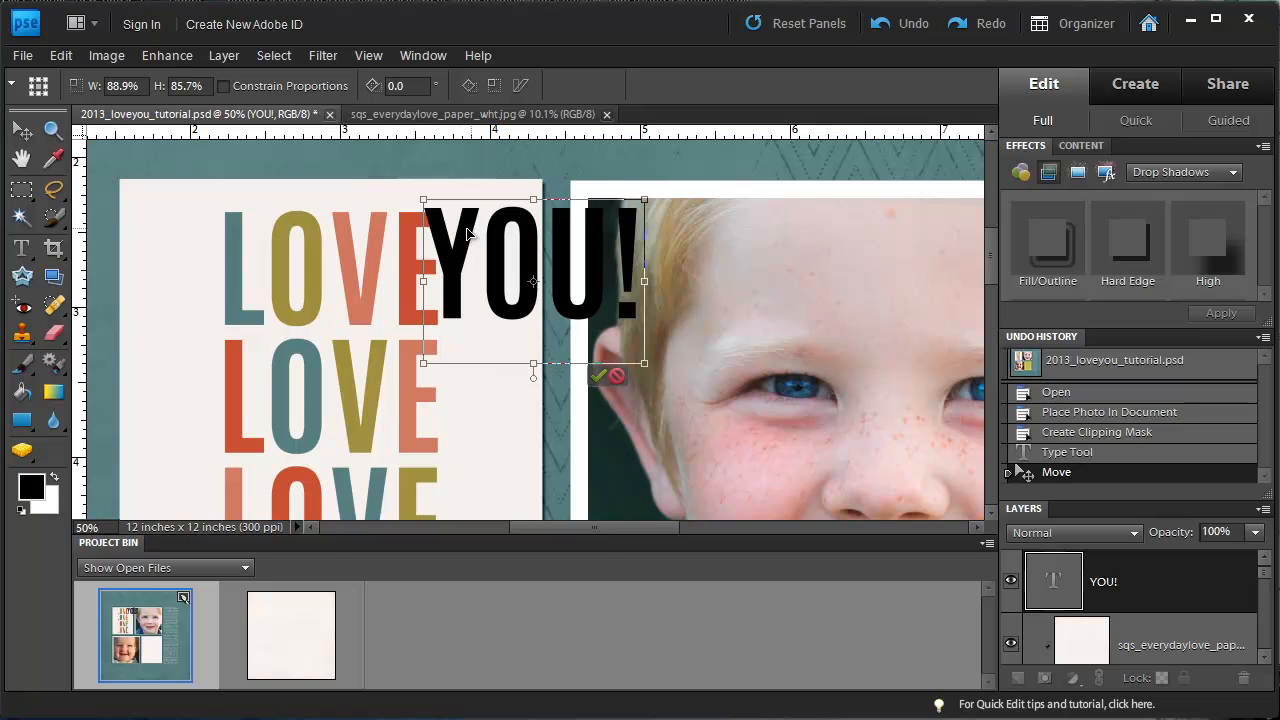
left_click_drag(455, 248, 445, 240)
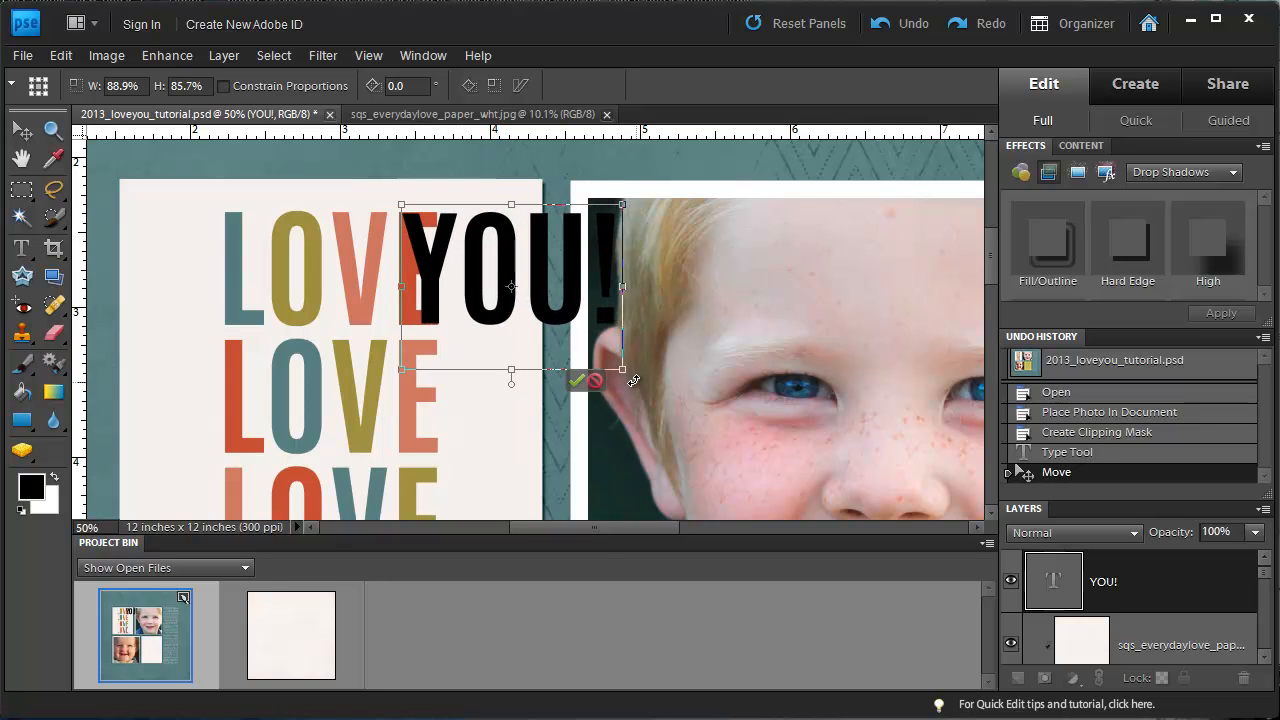
left_click_drag(622, 370, 624, 371)
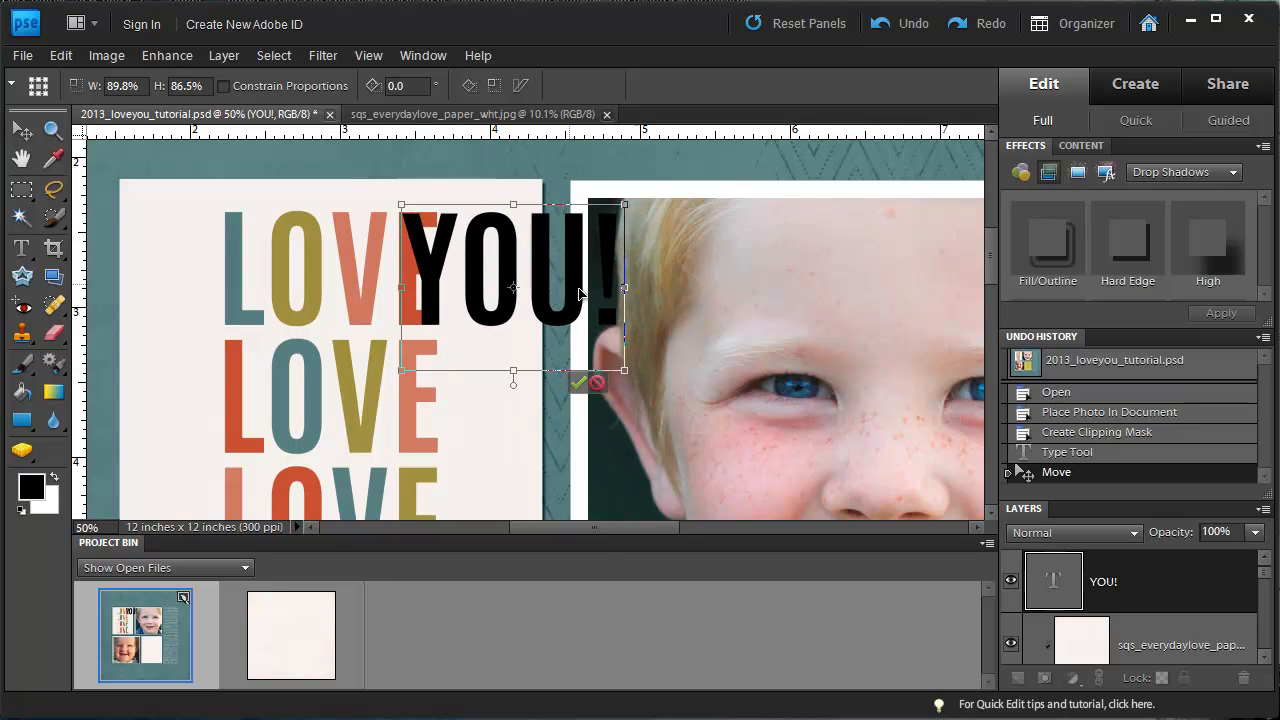
left_click_drag(397, 204, 397, 202)
key("Return")
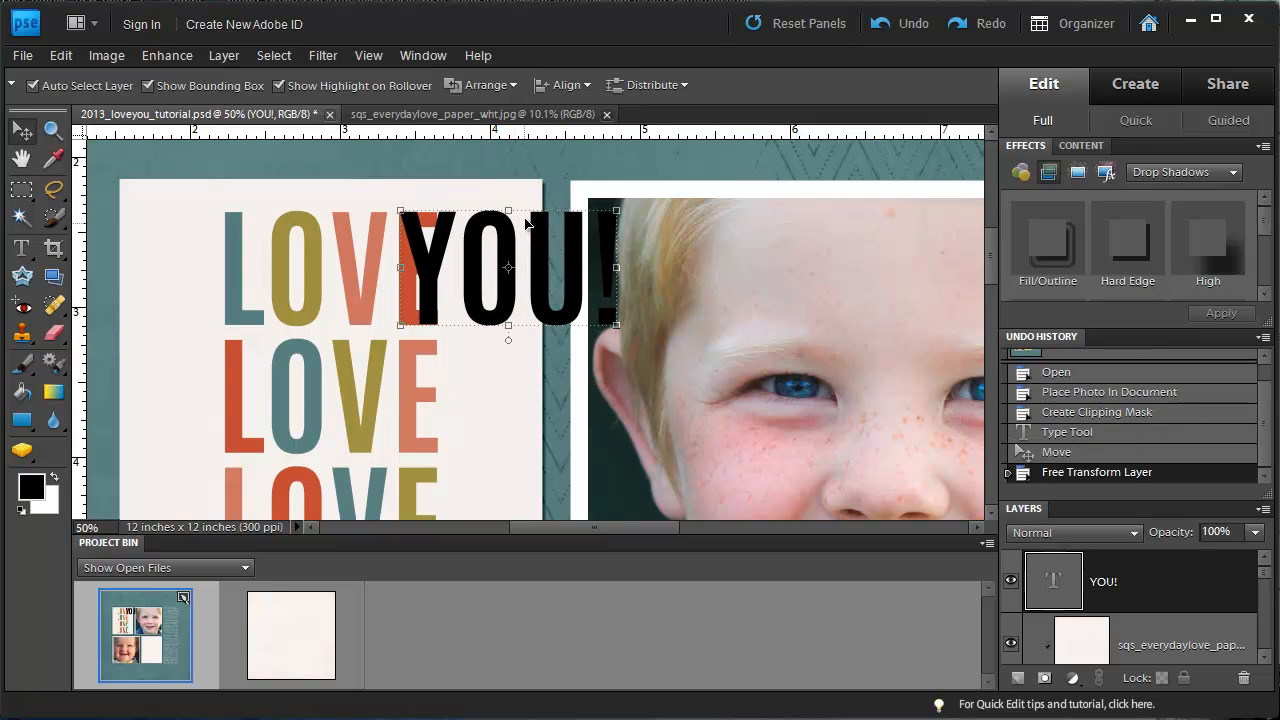
mouse_move(508, 234)
left_mouse_down()
mouse_move(650, 236)
mouse_move(512, 238)
left_mouse_up()
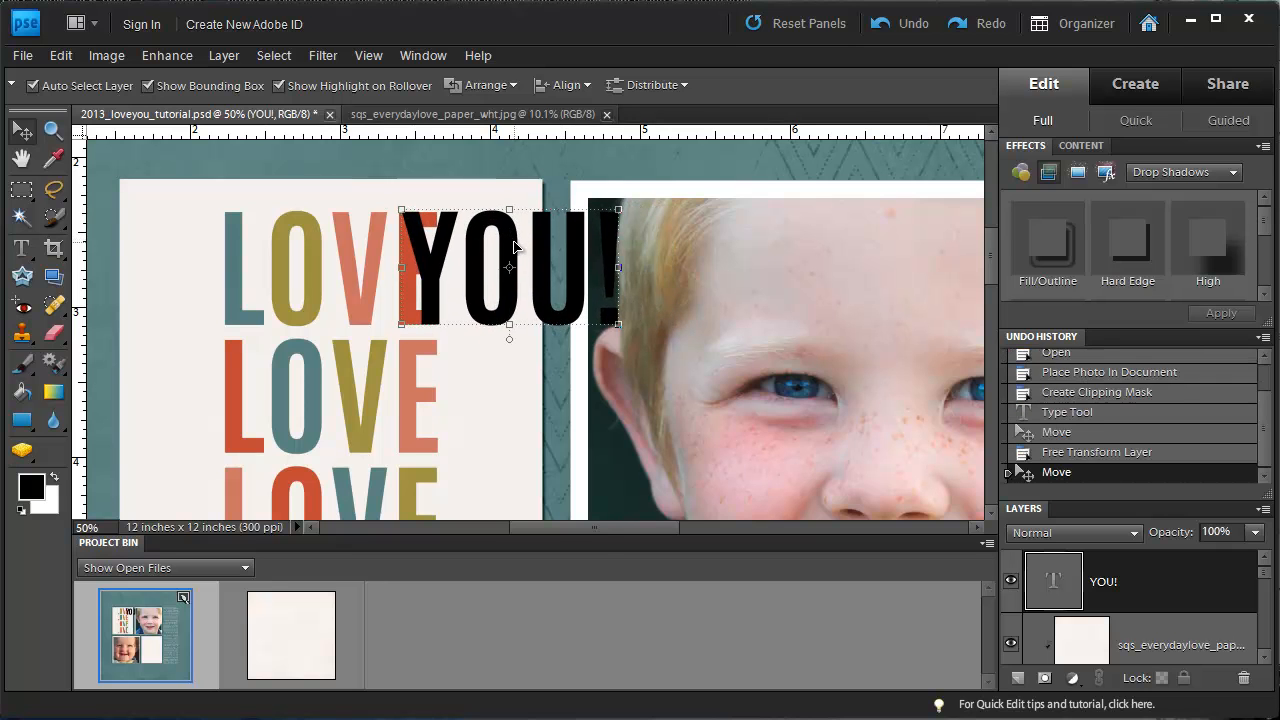
Step: Duplicate the YOU! text three times, one beside each lower LOVE line, and nudge the bottom copy down into alignment
left_click_drag(625, 452, 729, 362)
key("ctrl+minus")
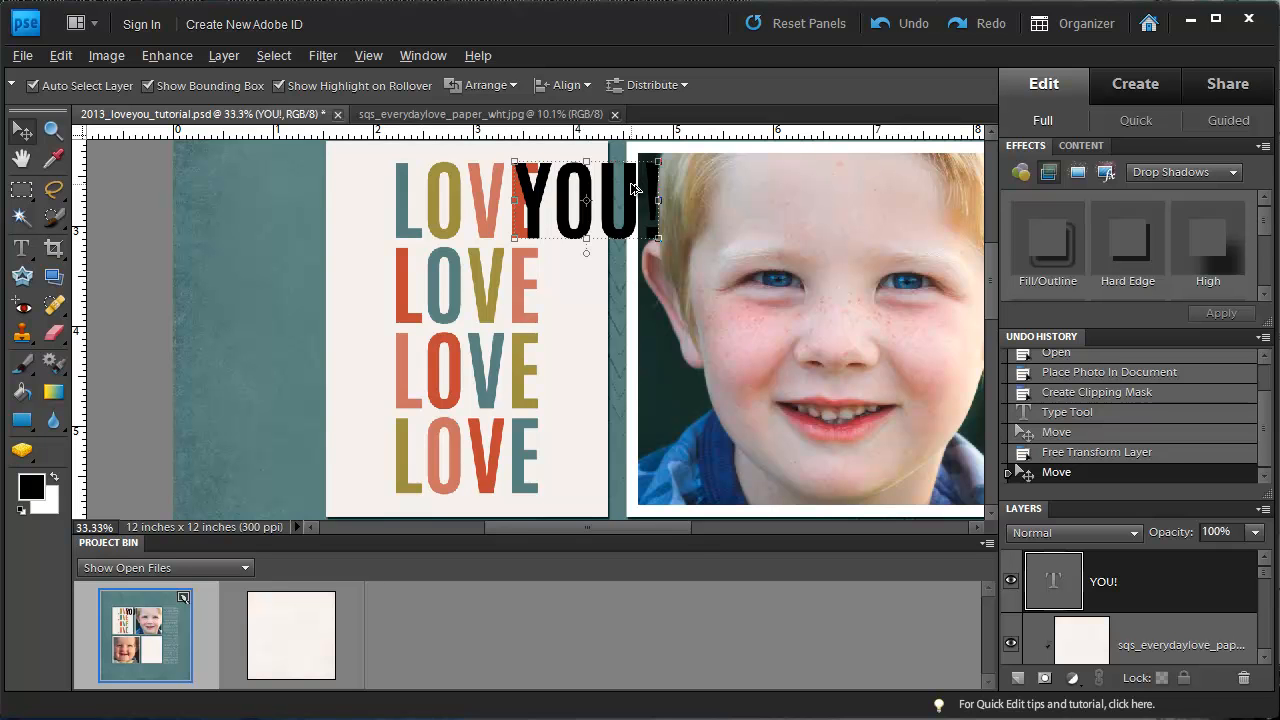
left_click_drag(632, 183, 723, 208)
key("ctrl+plus")
key("ctrl+plus")
key("Down")
key("Down")
key("Down")
key("Down")
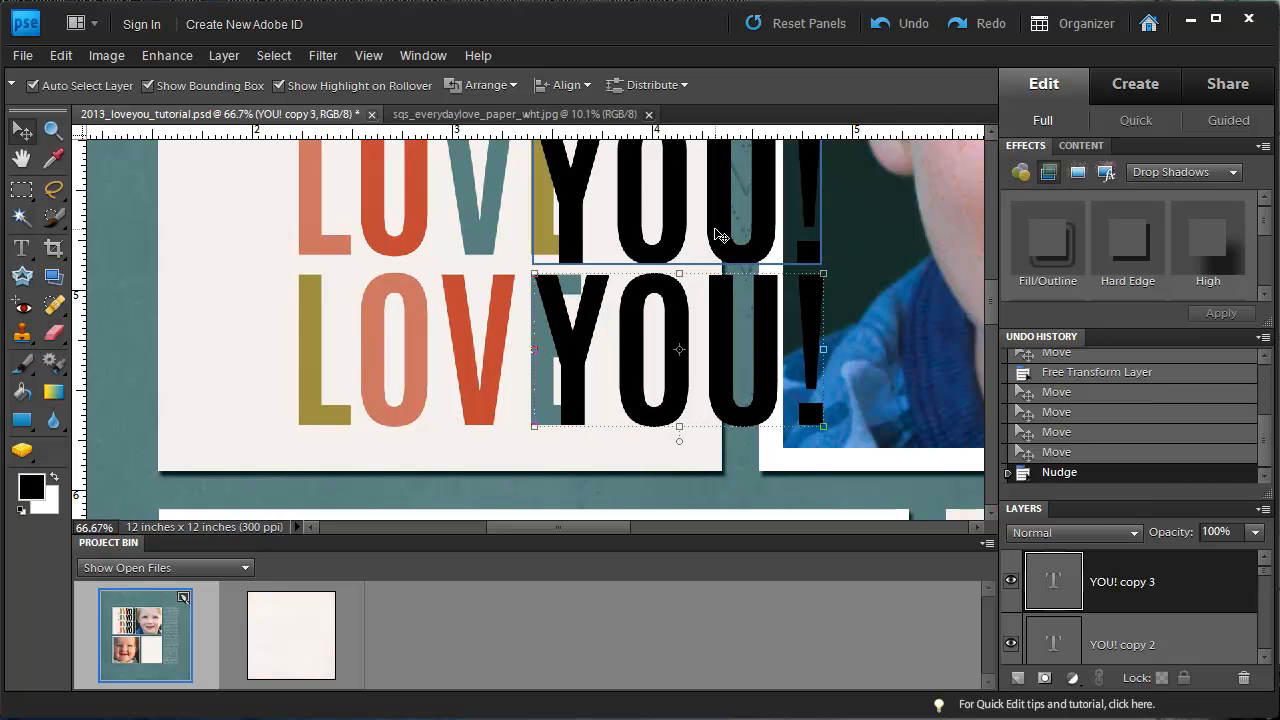
Step: Select the top two YOU! text lines together on the canvas
left_click_drag(714, 234, 760, 388)
key("ctrl+minus")
key("ctrl+minus")
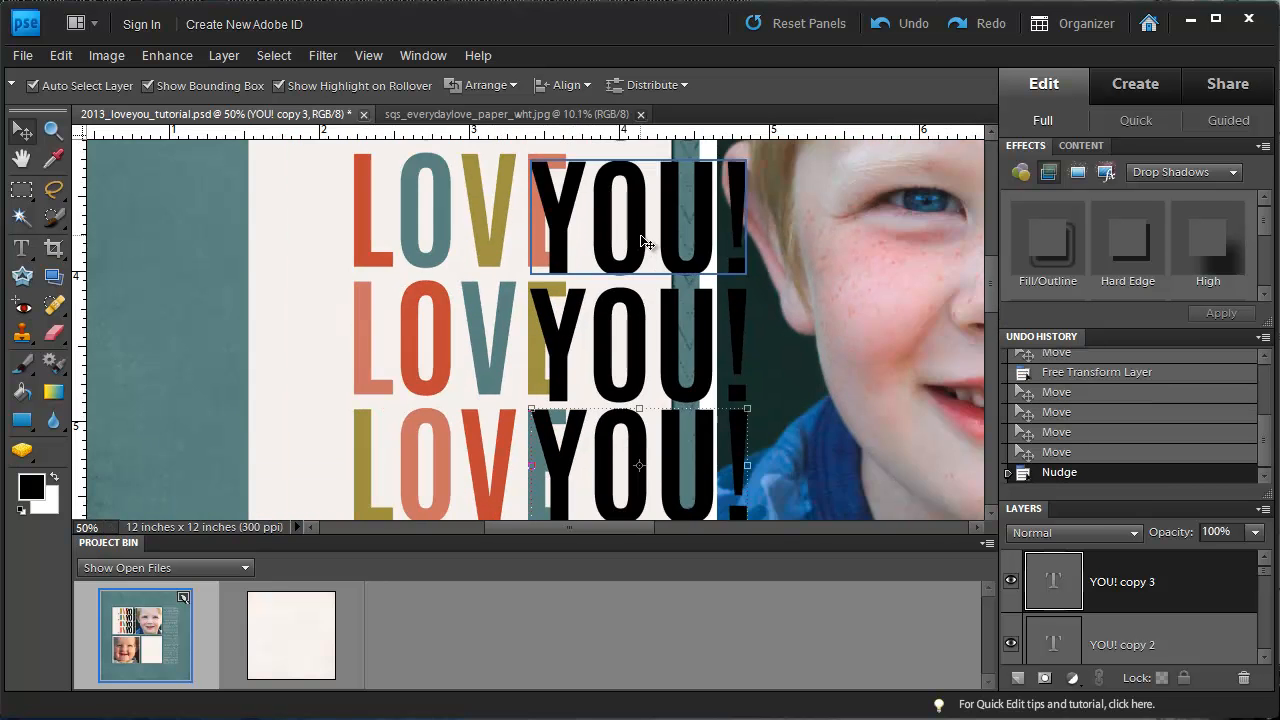
left_click_drag(740, 229, 751, 266)
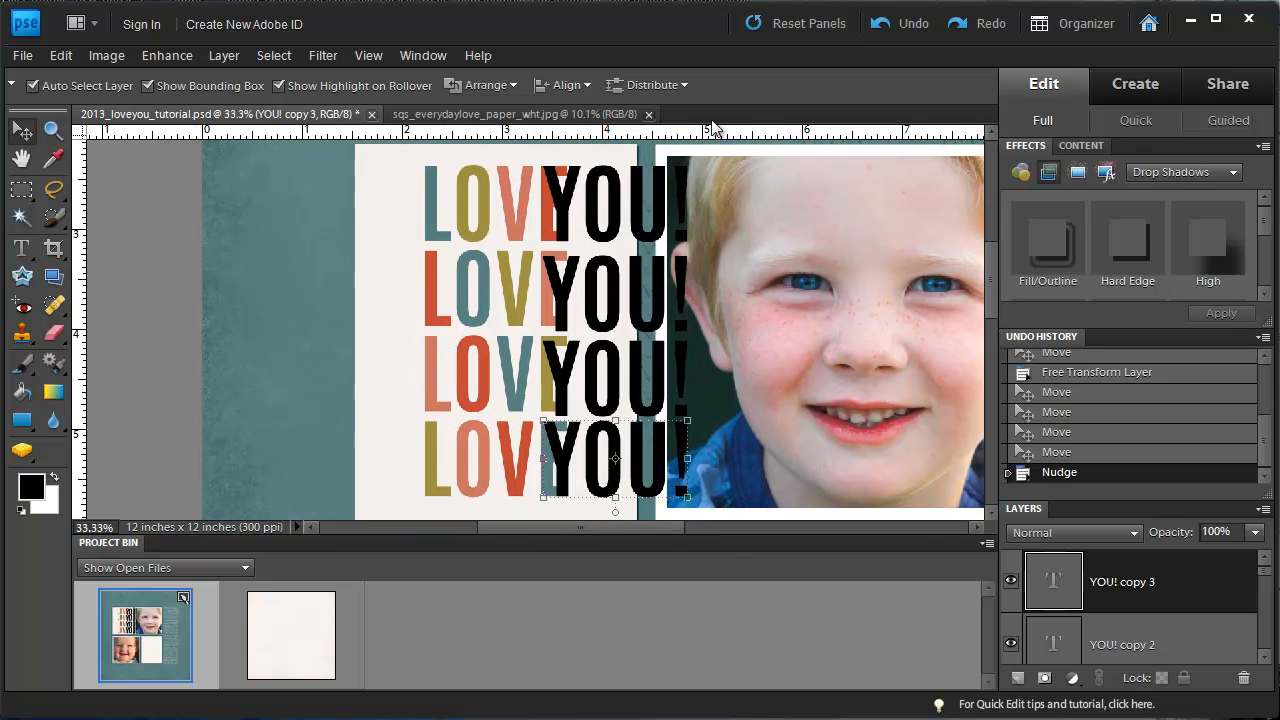
left_click(683, 204)
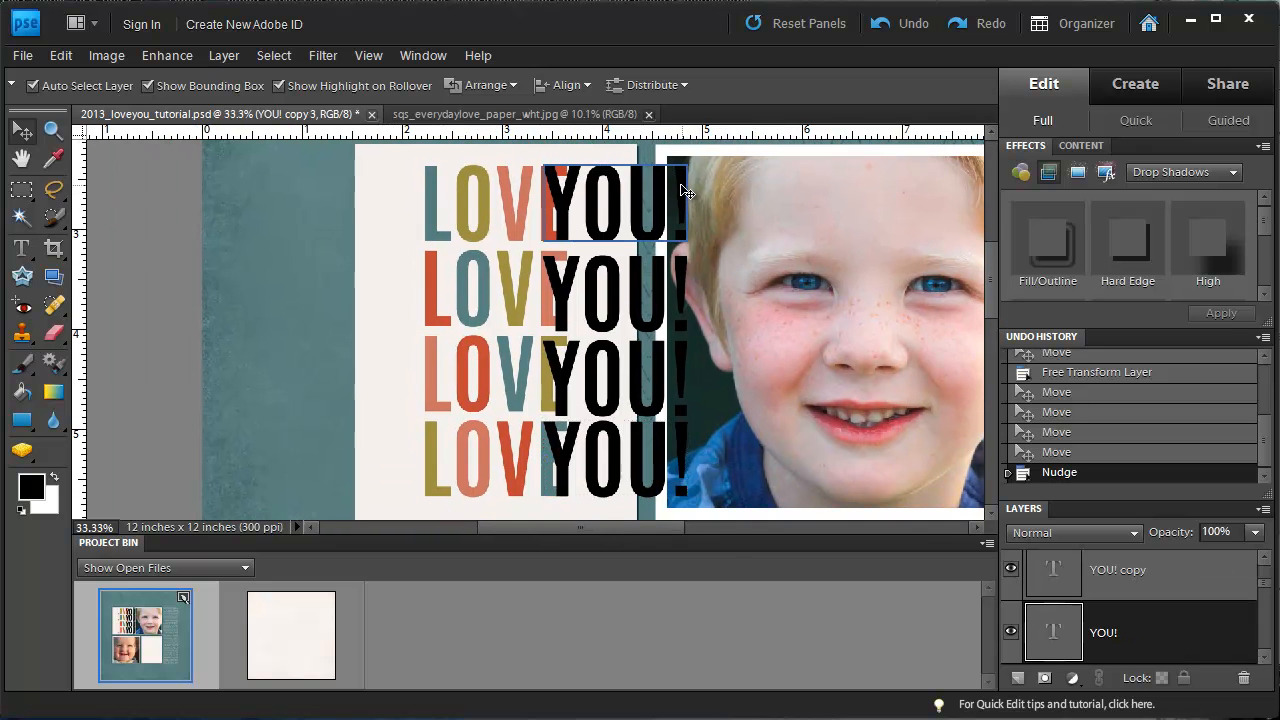
left_click(665, 285, "shift")
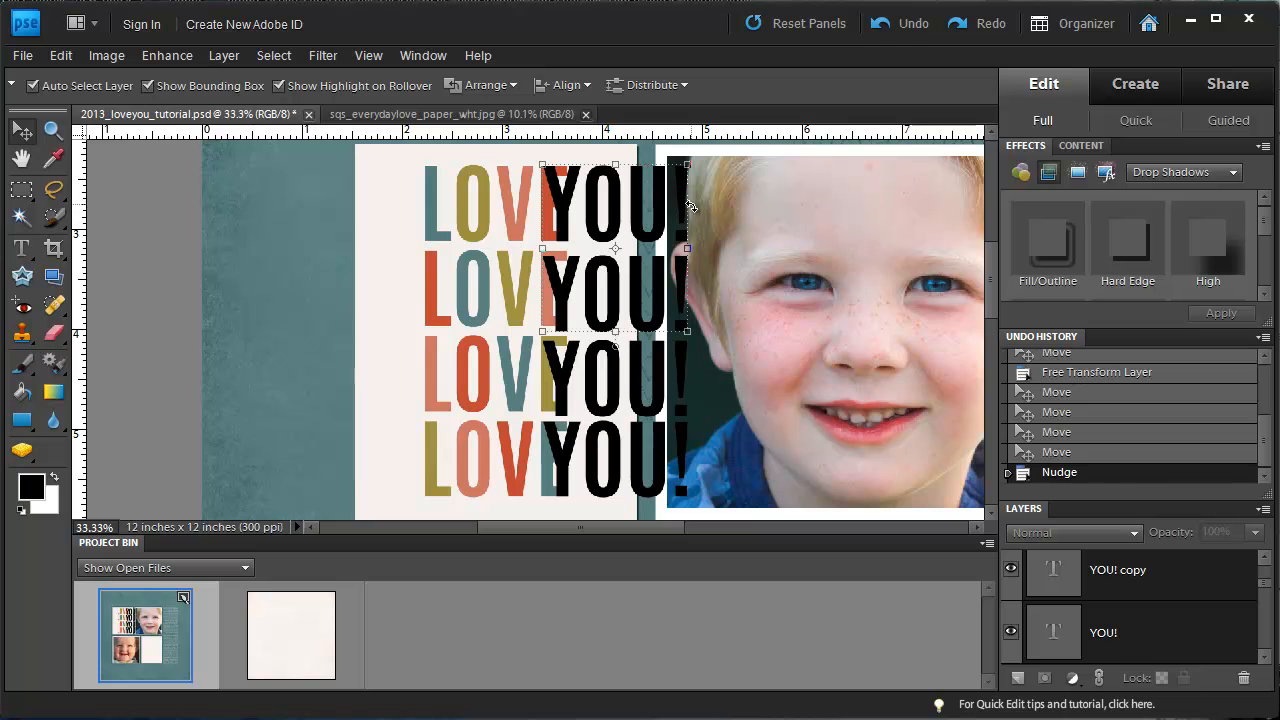
left_click(1112, 582)
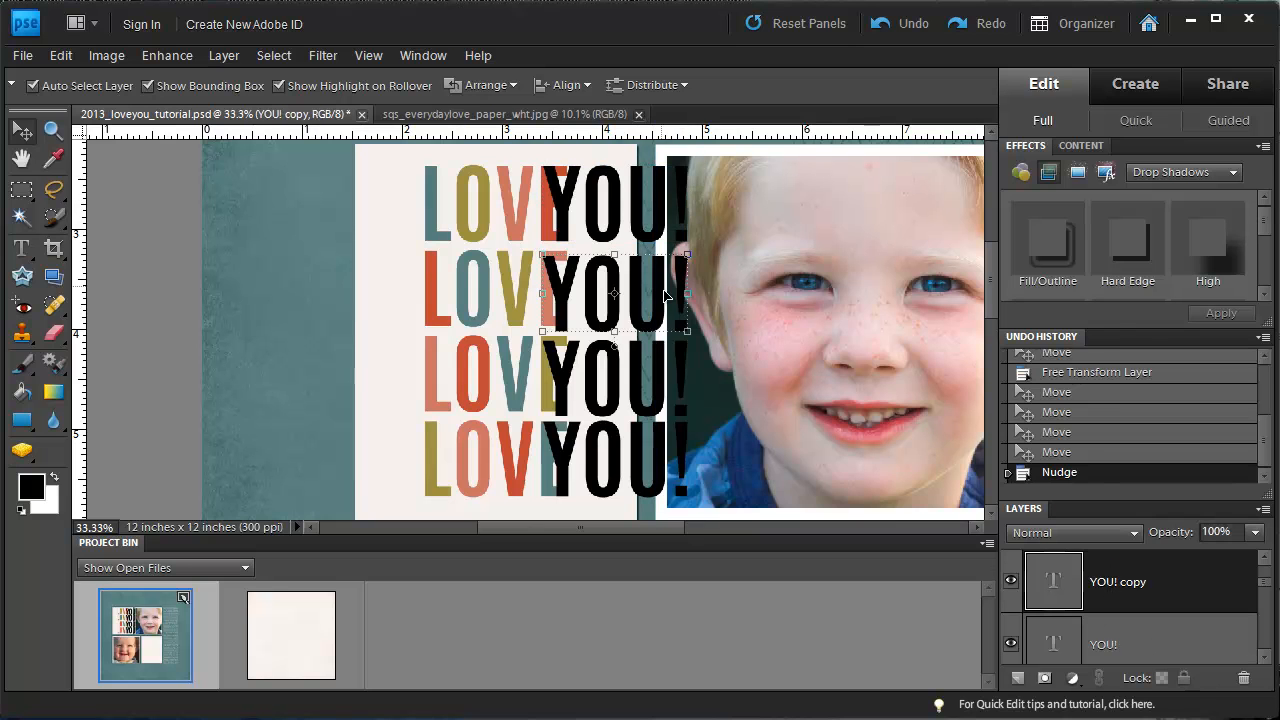
Step: Select the four YOU! text layers together in the layer stack, then clear the selection
left_click(1120, 337)
left_click_drag(1268, 512, 1274, 456)
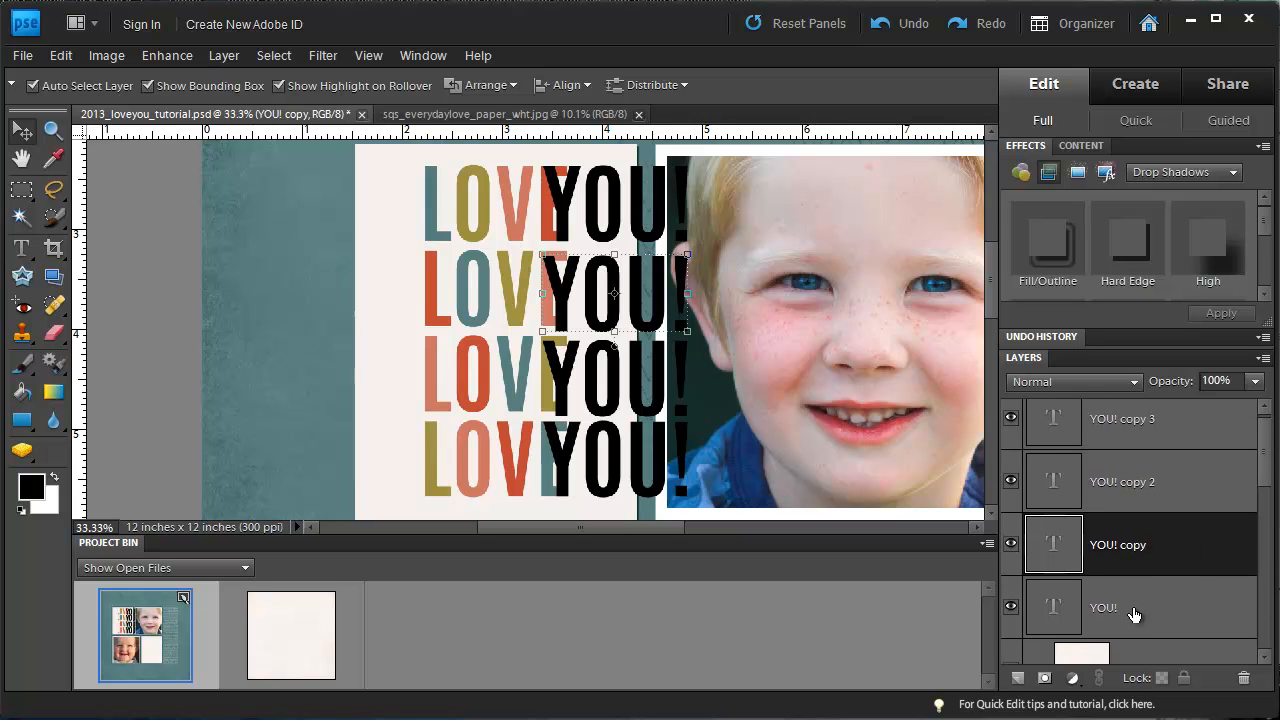
left_click(1116, 619)
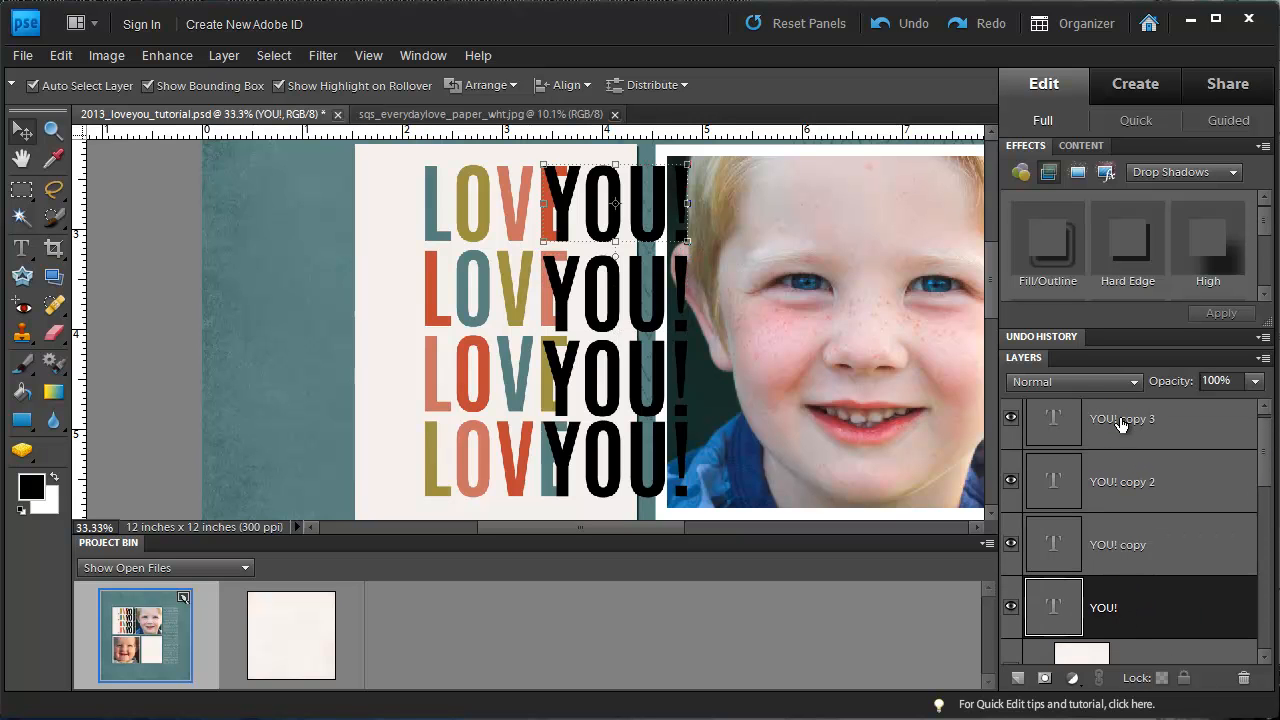
left_click(1172, 426, "shift")
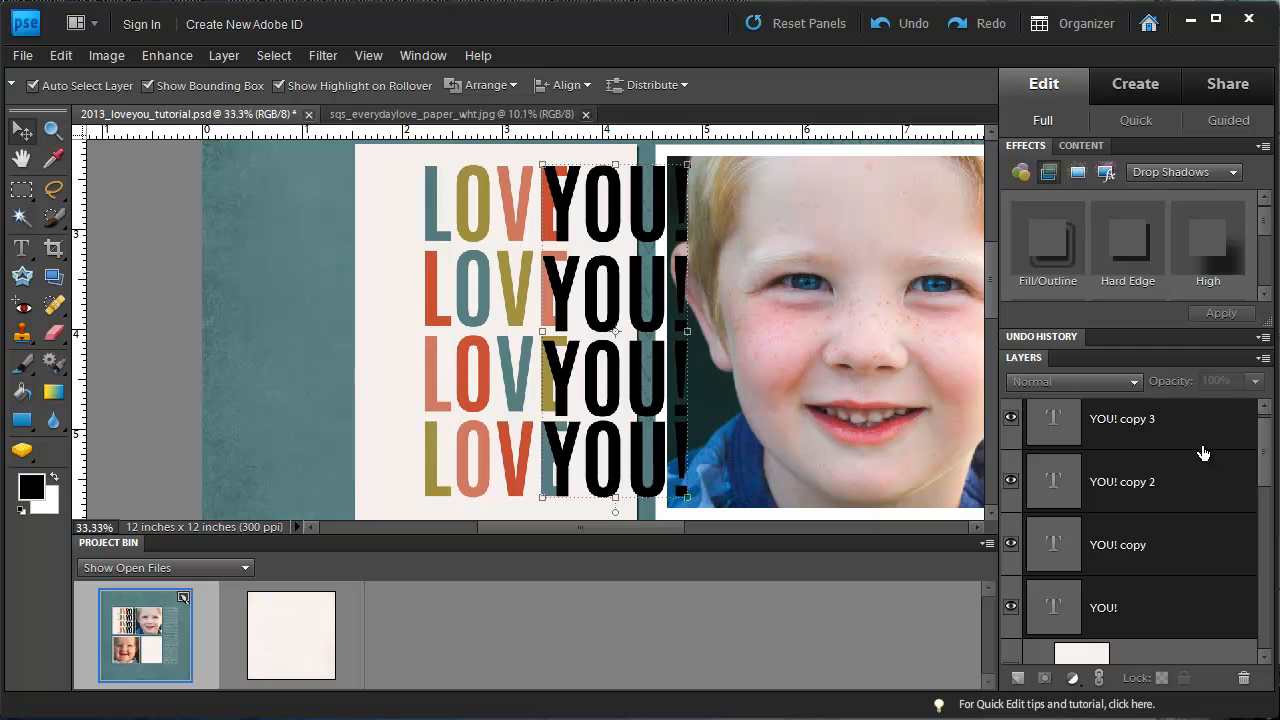
left_click(1131, 610)
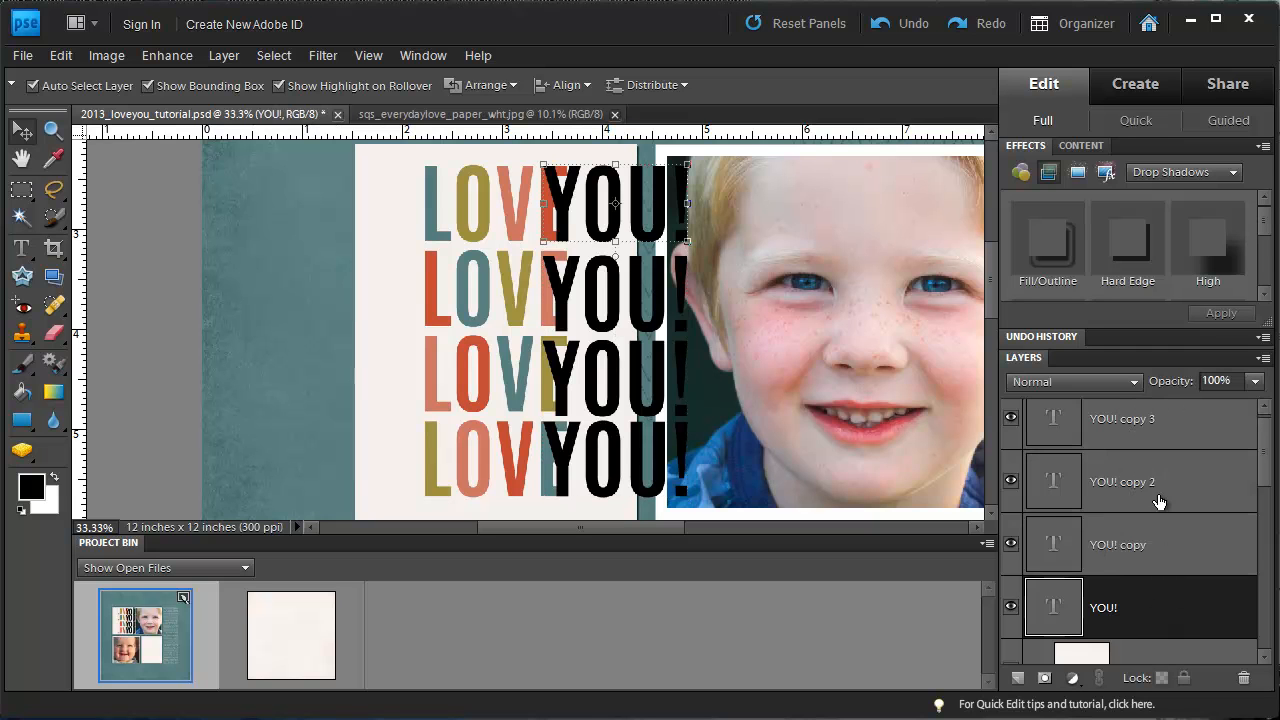
left_click(1164, 427, "shift")
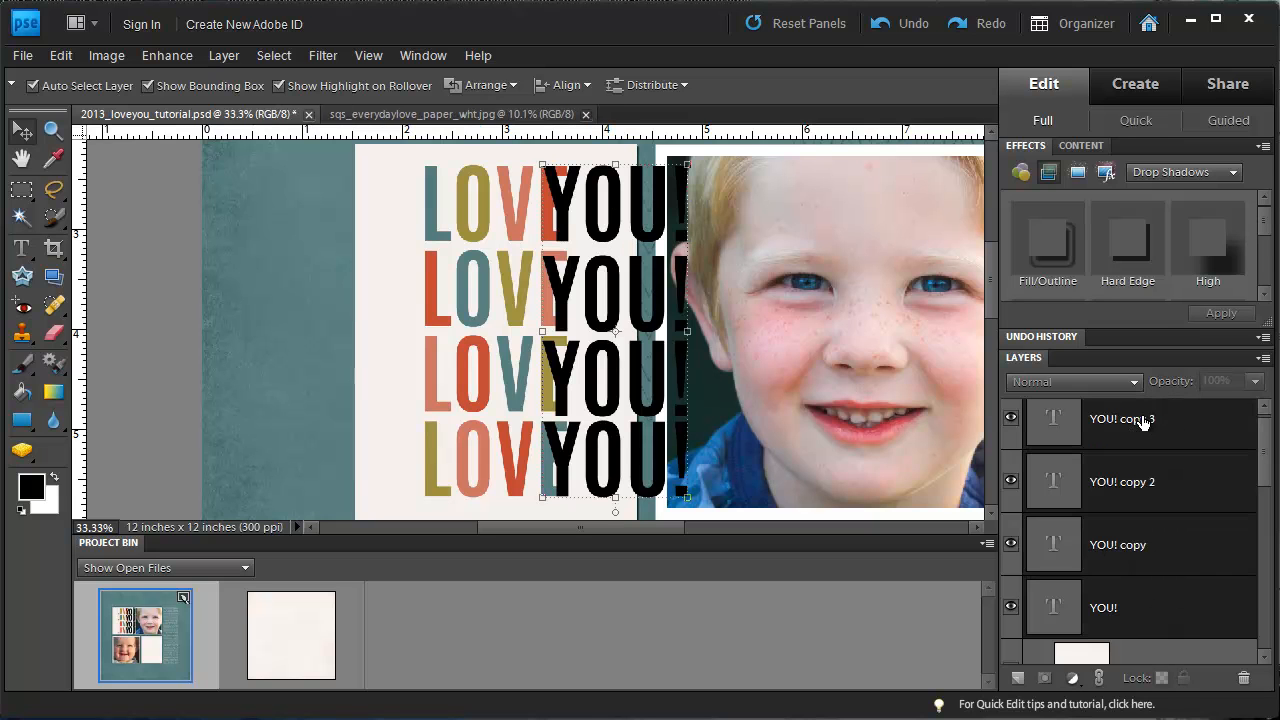
left_click(248, 273)
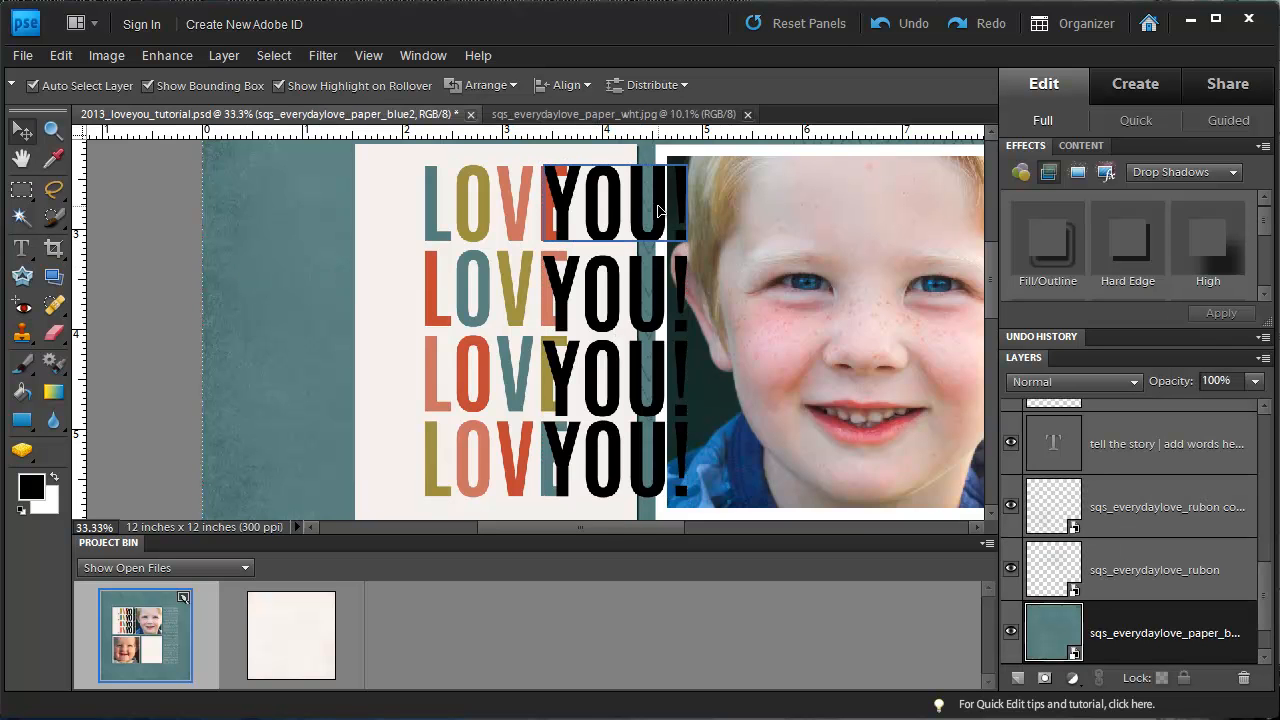
Step: Select all four YOU! lines on the canvas, align their horizontal centers and distribute their vertical centers evenly
left_click(680, 182)
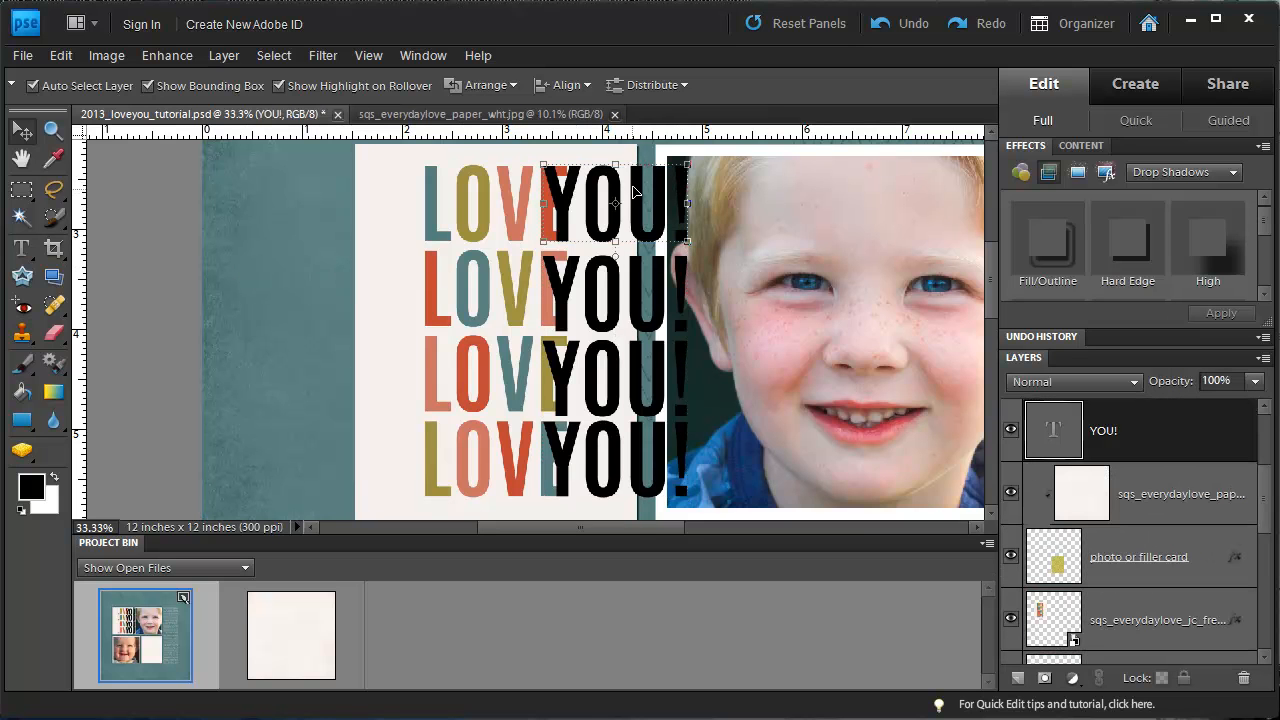
left_click(638, 282, "shift")
left_click(640, 366, "shift")
left_click(640, 438, "shift")
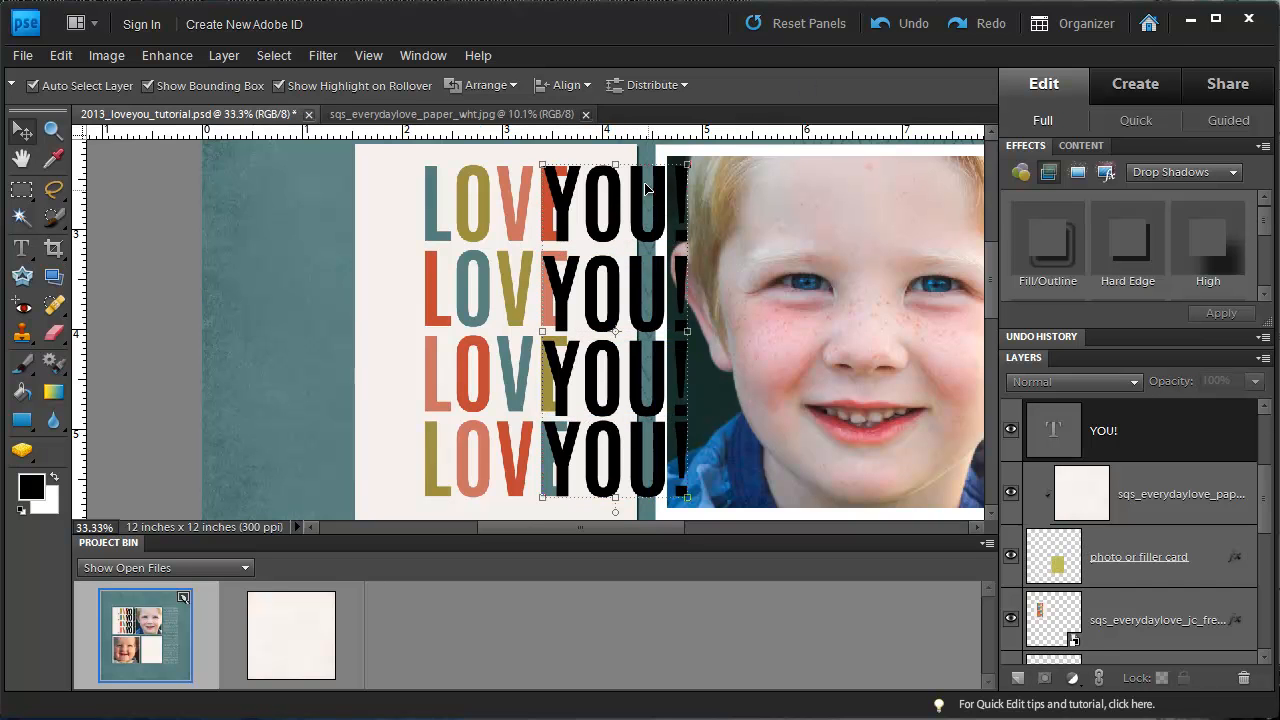
left_click(571, 87)
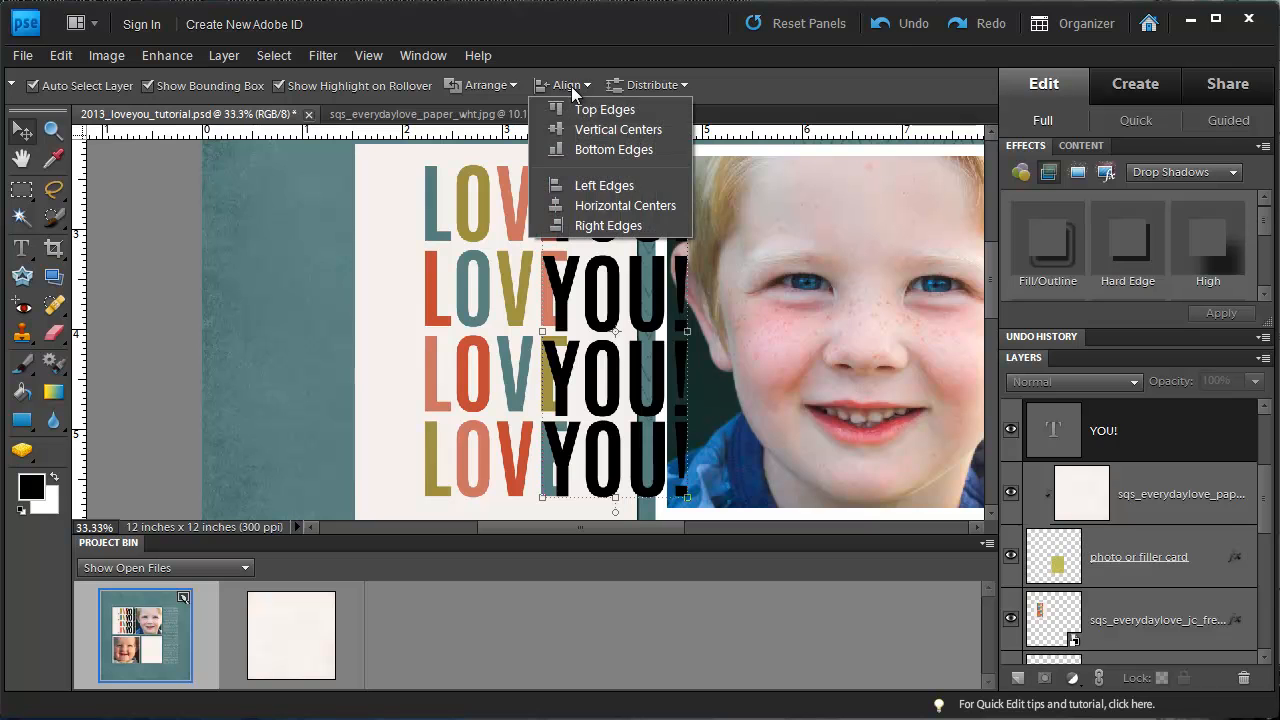
left_click(643, 210)
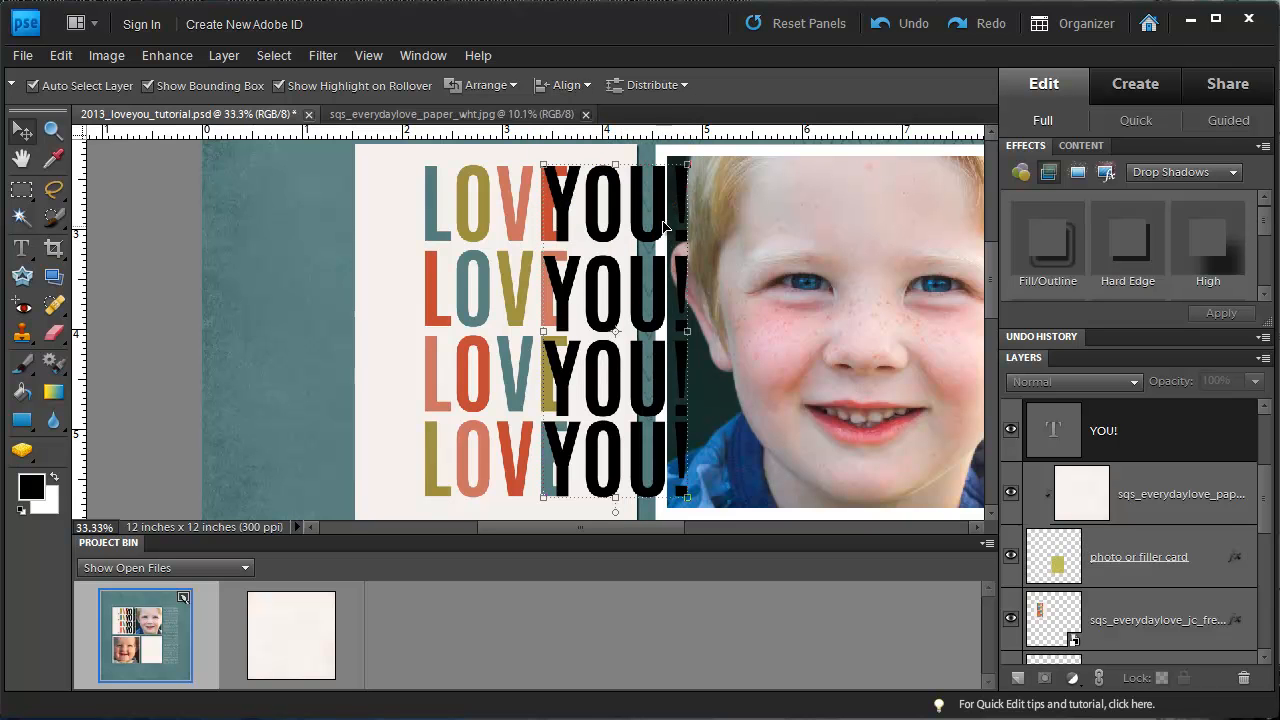
left_click(651, 87)
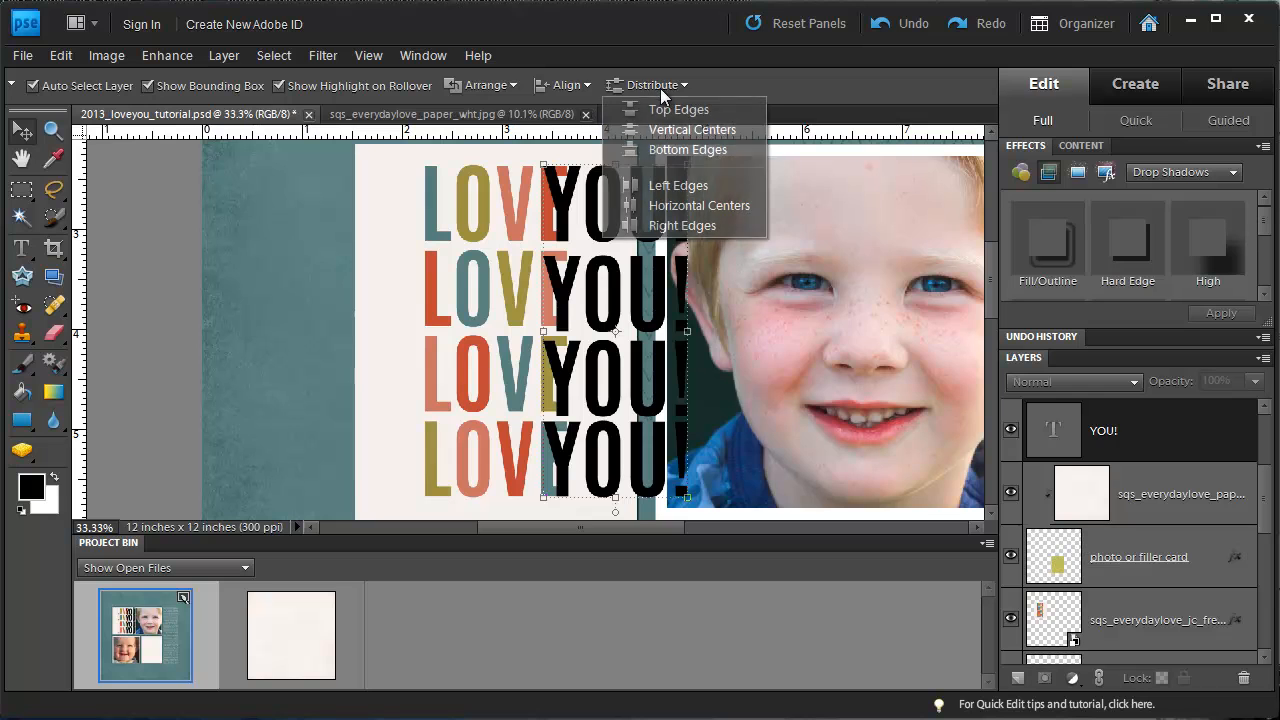
left_click(698, 129)
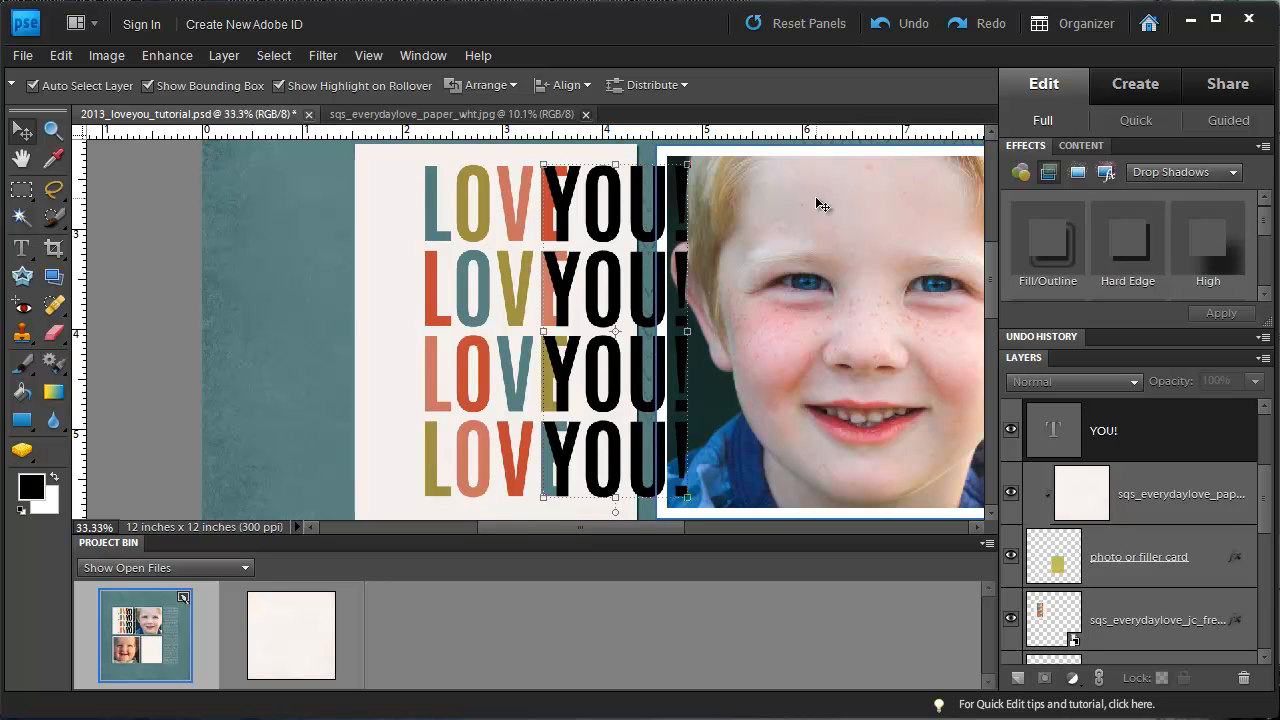
Step: Move the four selected YOU! lines onto the blank white filler card below the older boy's photo and nudge them up
left_click_drag(848, 426, 711, 320)
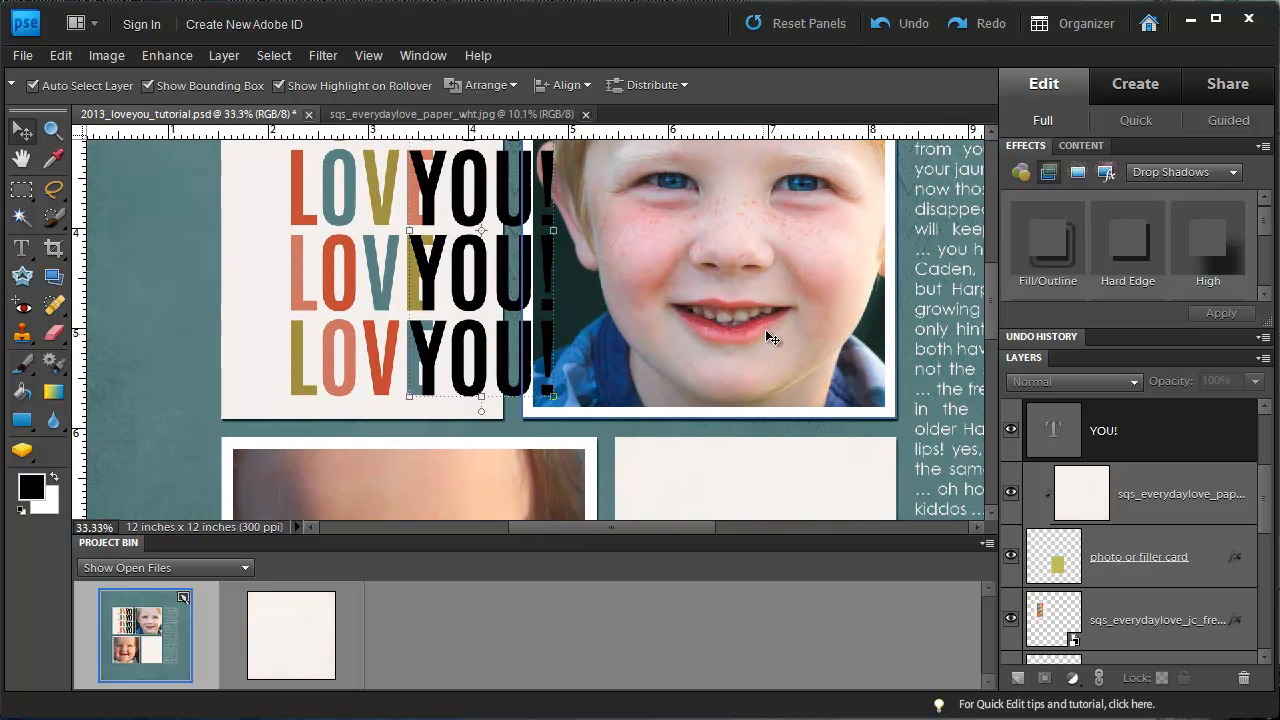
key("ctrl+minus")
key("ctrl+minus")
left_click_drag(487, 215, 621, 418)
scroll(650, 420, "down", 2)
key("shift+Up")
key("shift+Up")
key("shift+Up")
Step: Color the Y of the top YOU! line teal #537f7e, sampled from the L of the first LOVE line
key("ctrl+plus")
key("ctrl+plus")
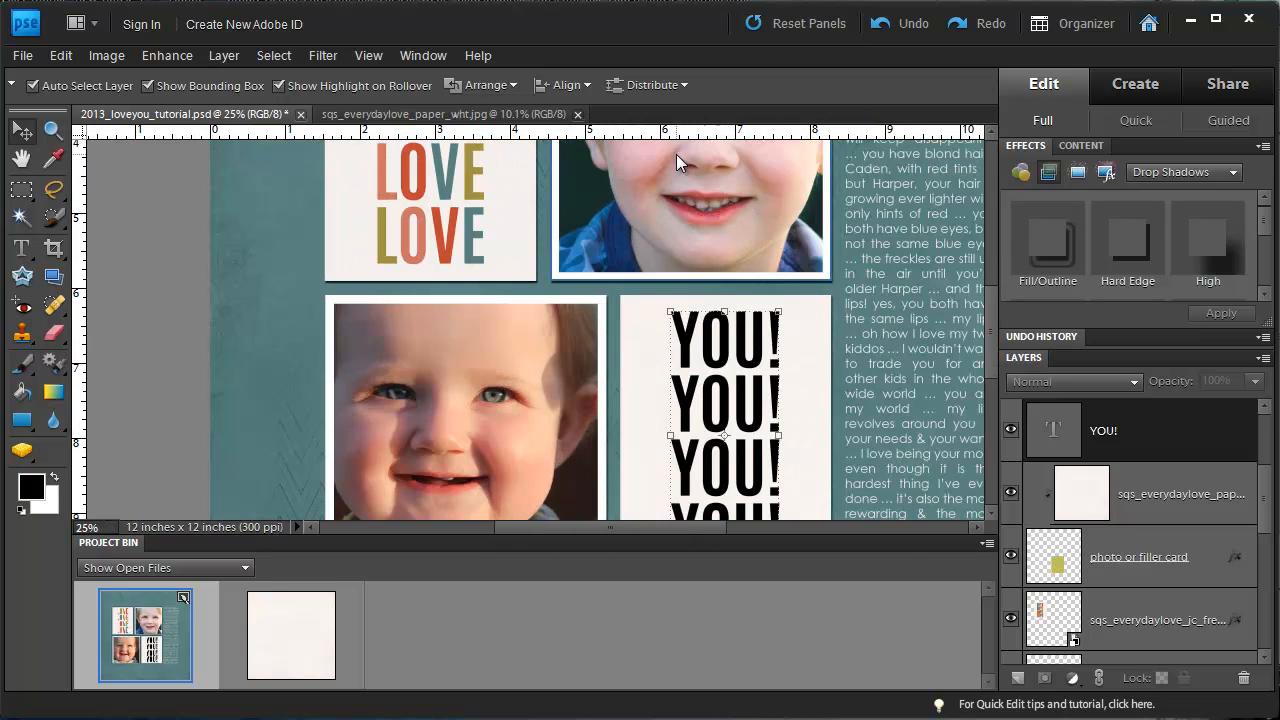
left_click_drag(623, 191, 720, 359)
left_click_drag(692, 318, 623, 363)
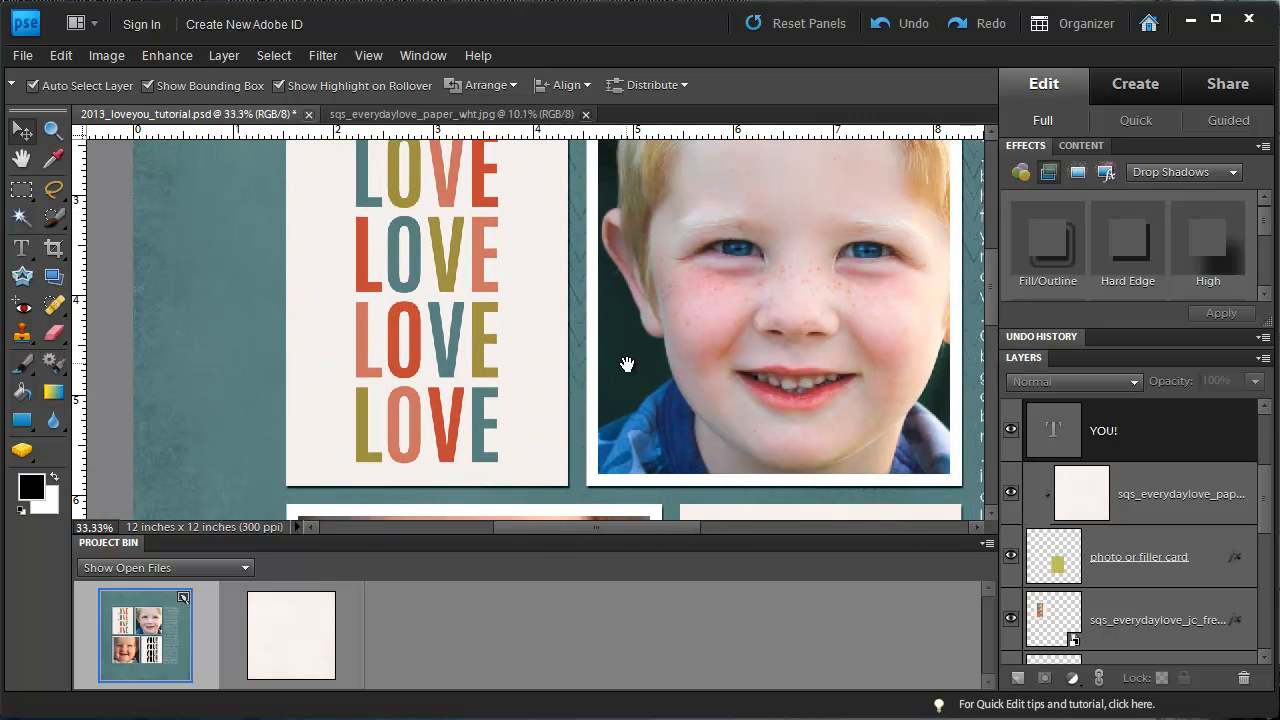
key("ctrl+minus")
key("ctrl+minus")
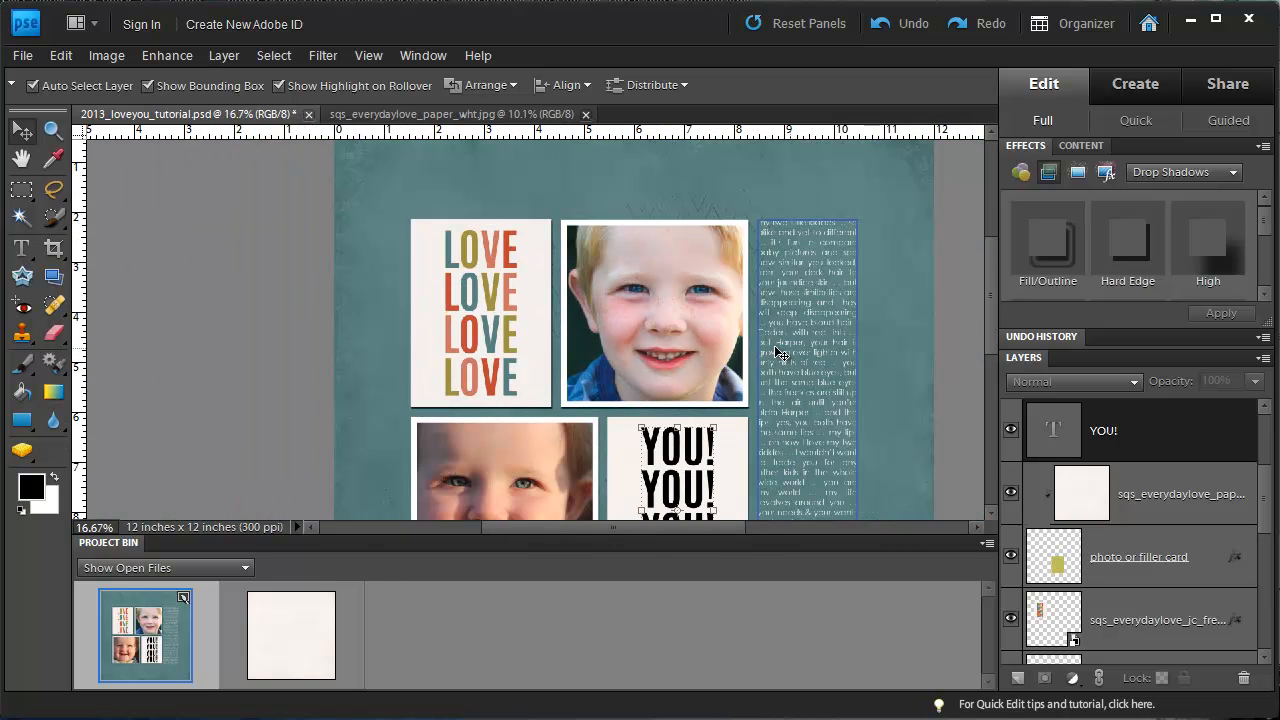
scroll(778, 352, "down", 3)
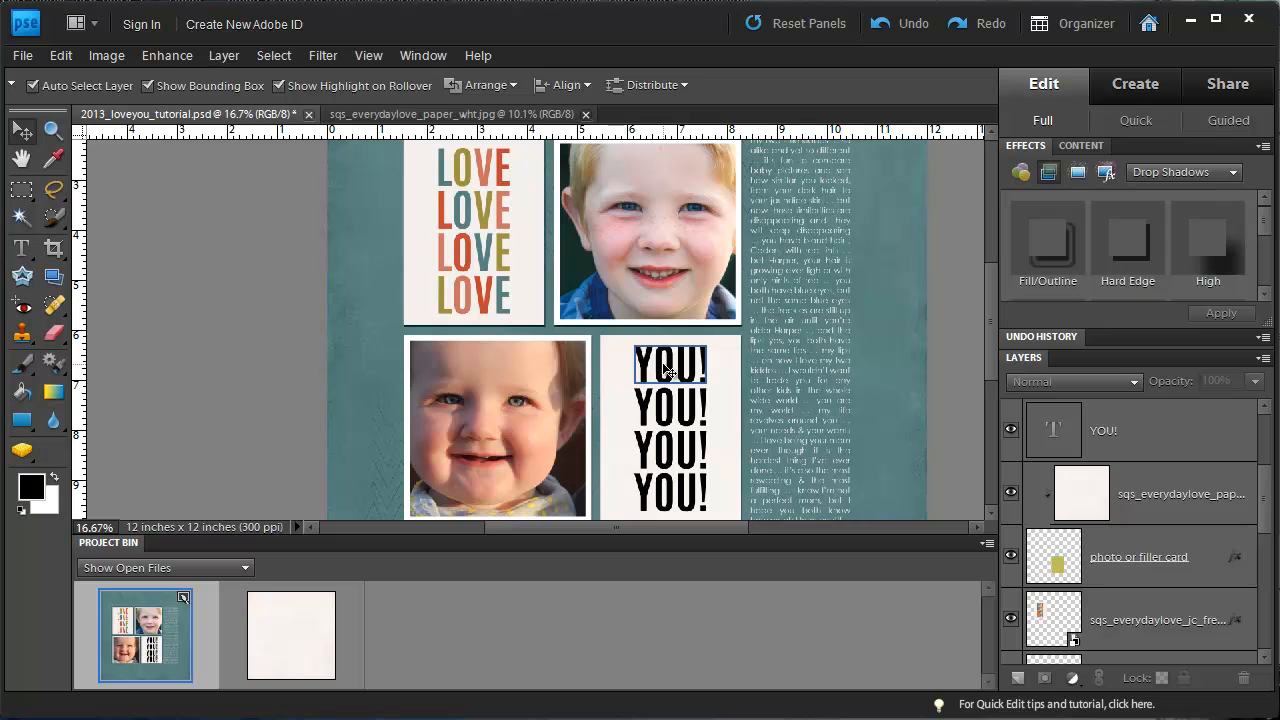
key("t")
left_click(645, 362)
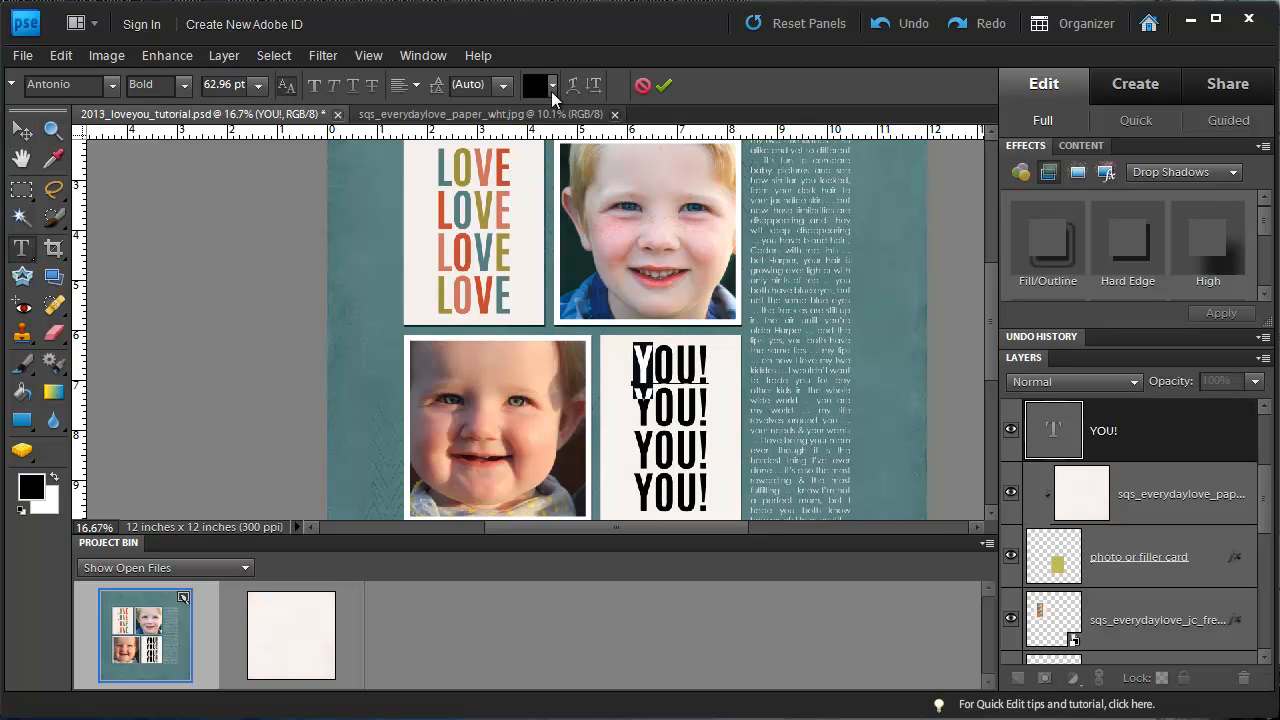
left_click(537, 88)
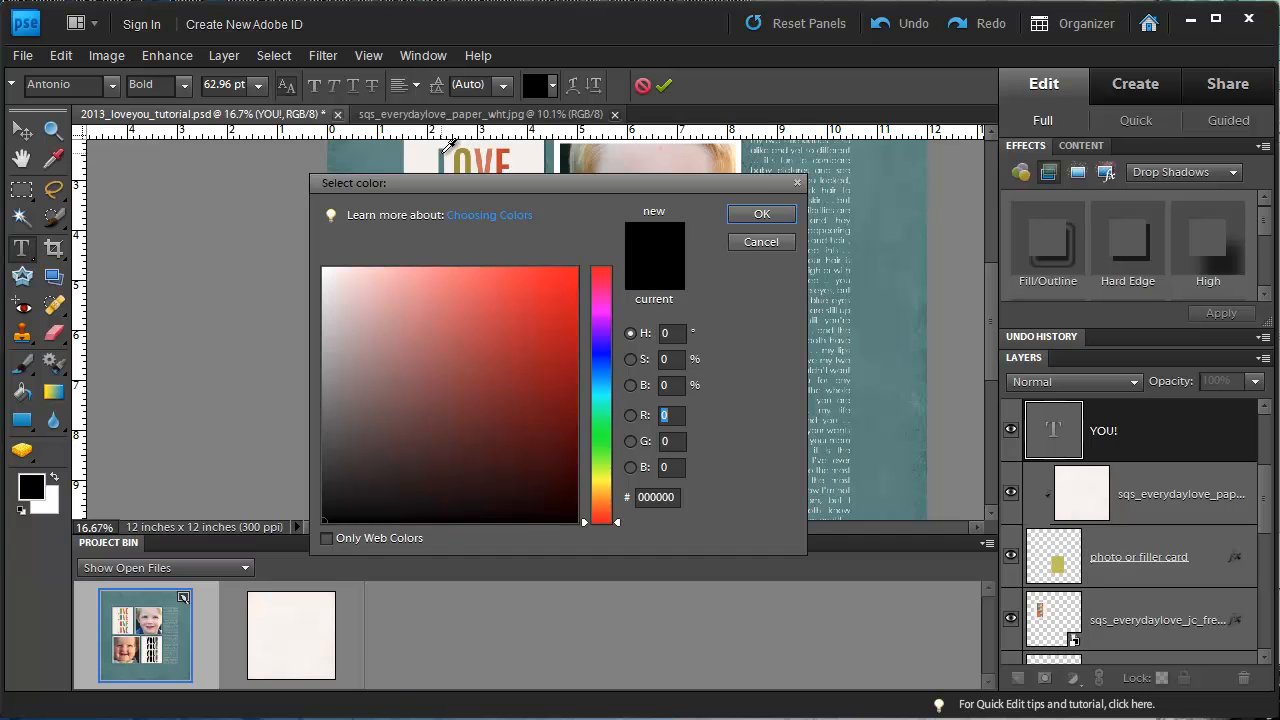
left_click_drag(518, 183, 502, 197)
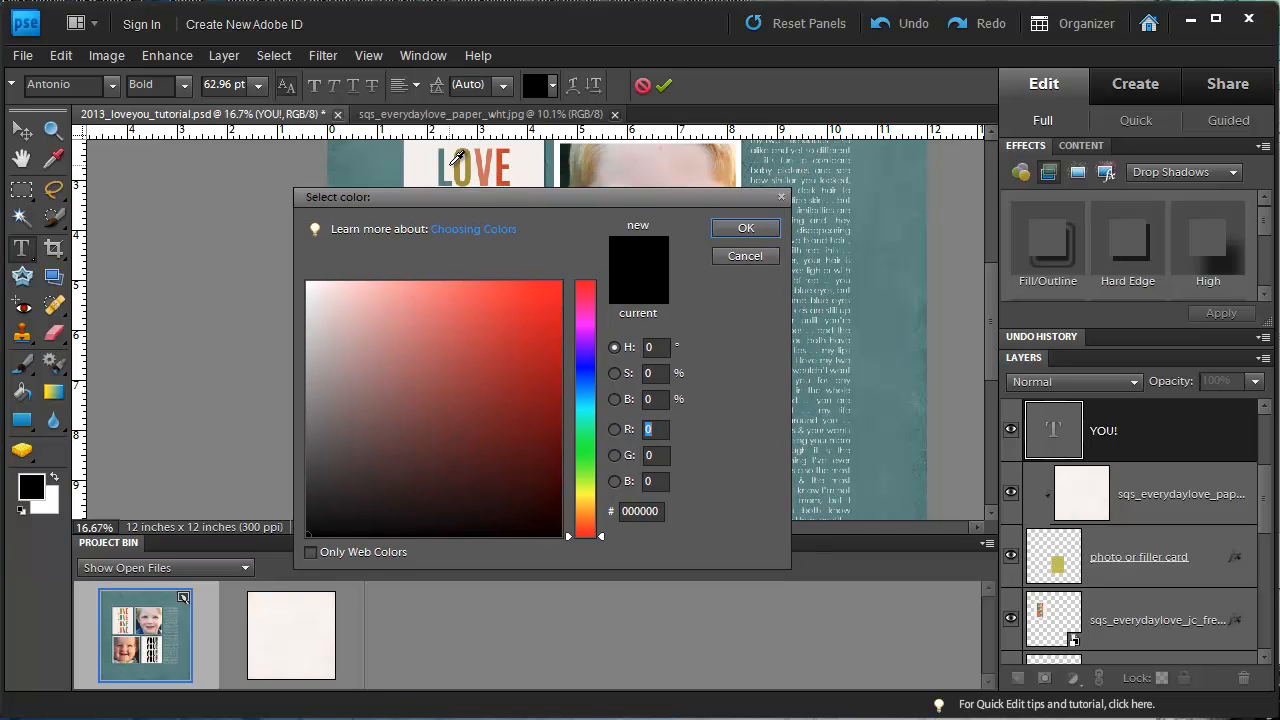
left_click(441, 158)
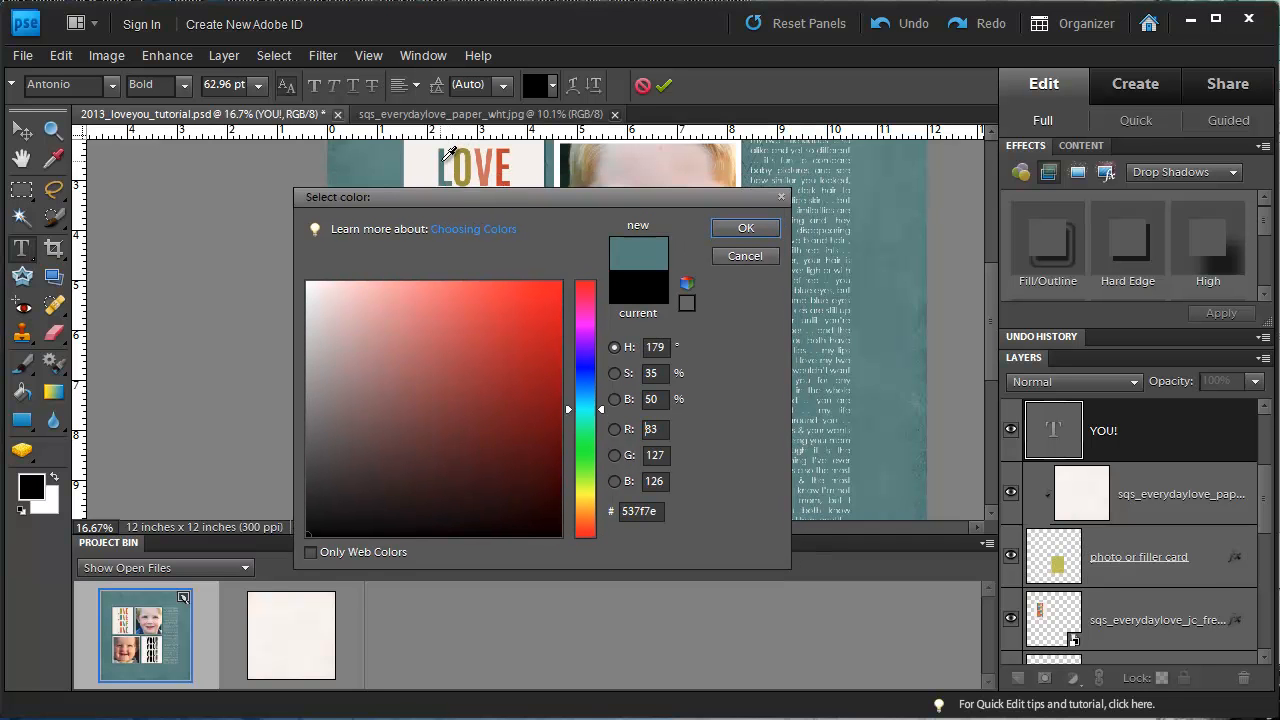
left_click(740, 229)
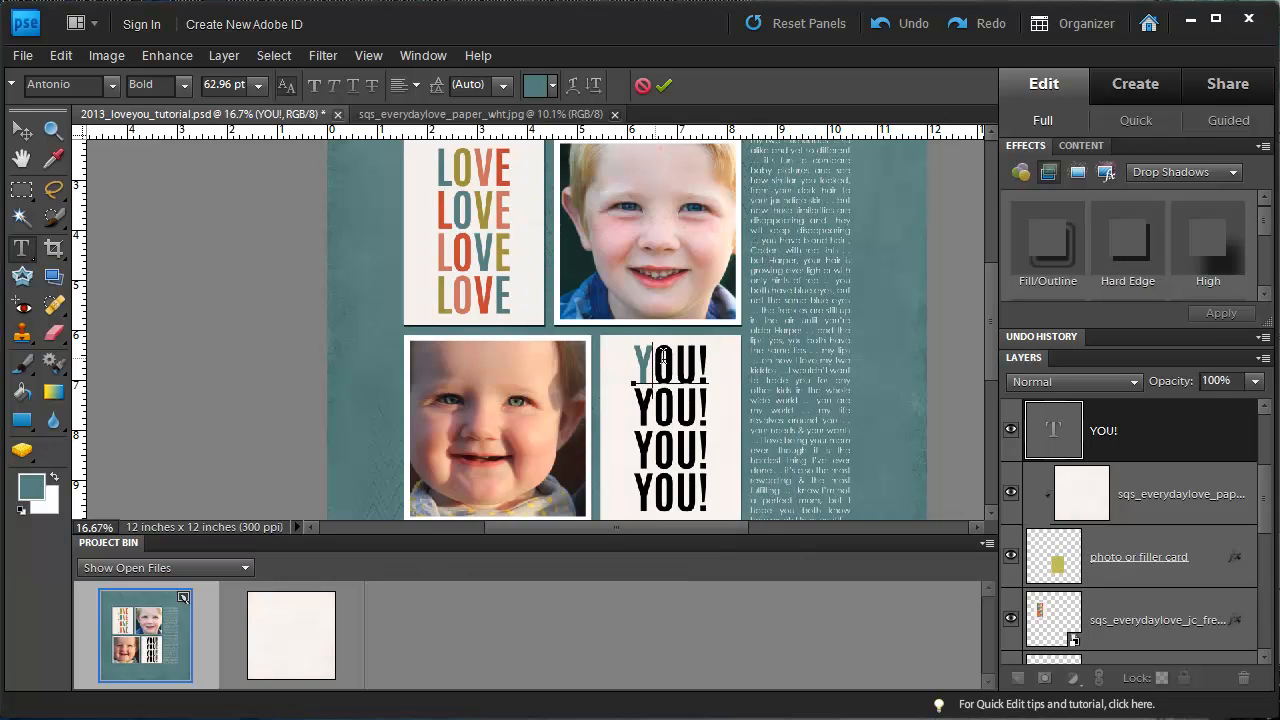
Step: Color the top YOU! line's O olive and its U salmon #cc715f, sampled from the O and V of the first LOVE
left_click(537, 86)
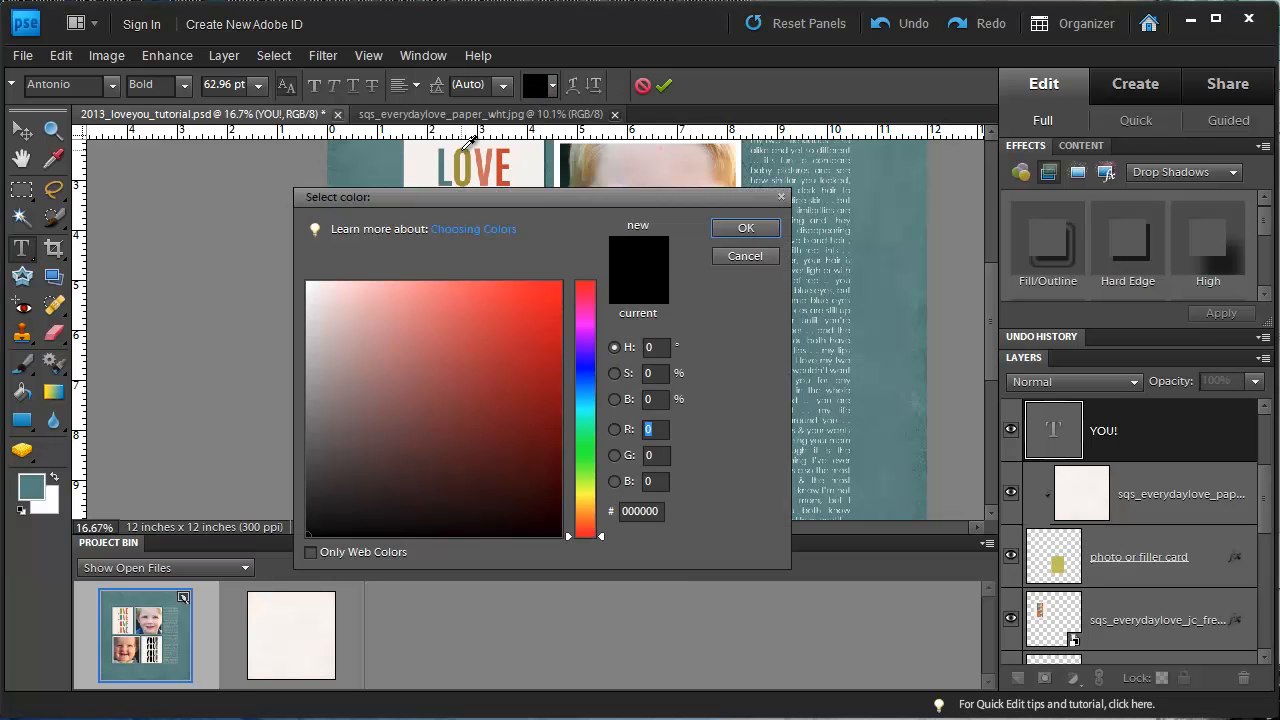
left_click(462, 157)
left_click(740, 229)
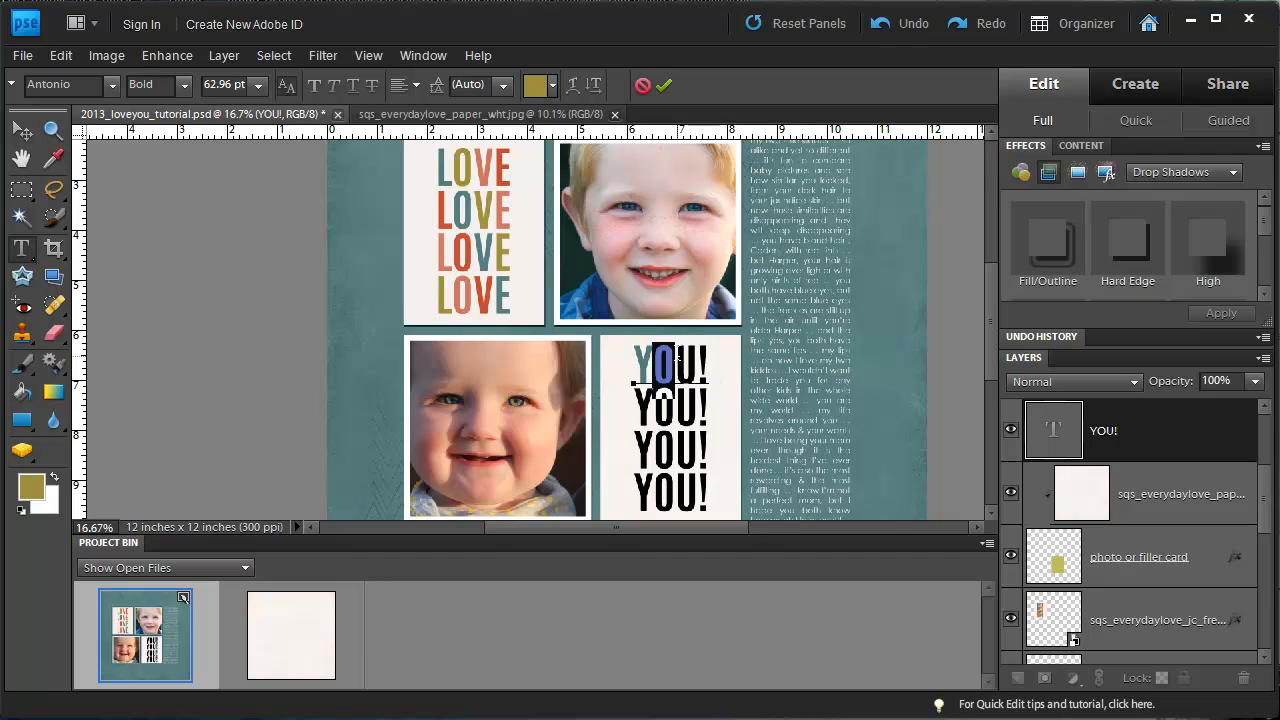
left_click_drag(677, 357, 718, 358)
left_click(540, 86)
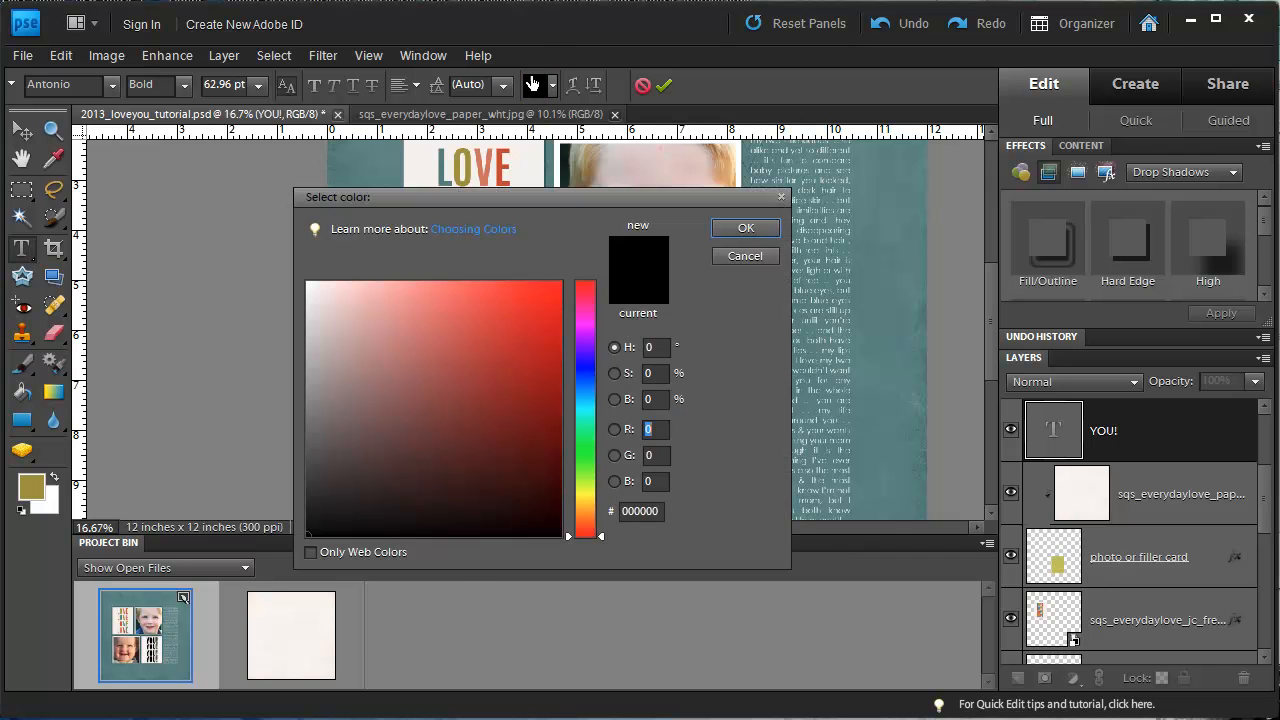
left_click(494, 179)
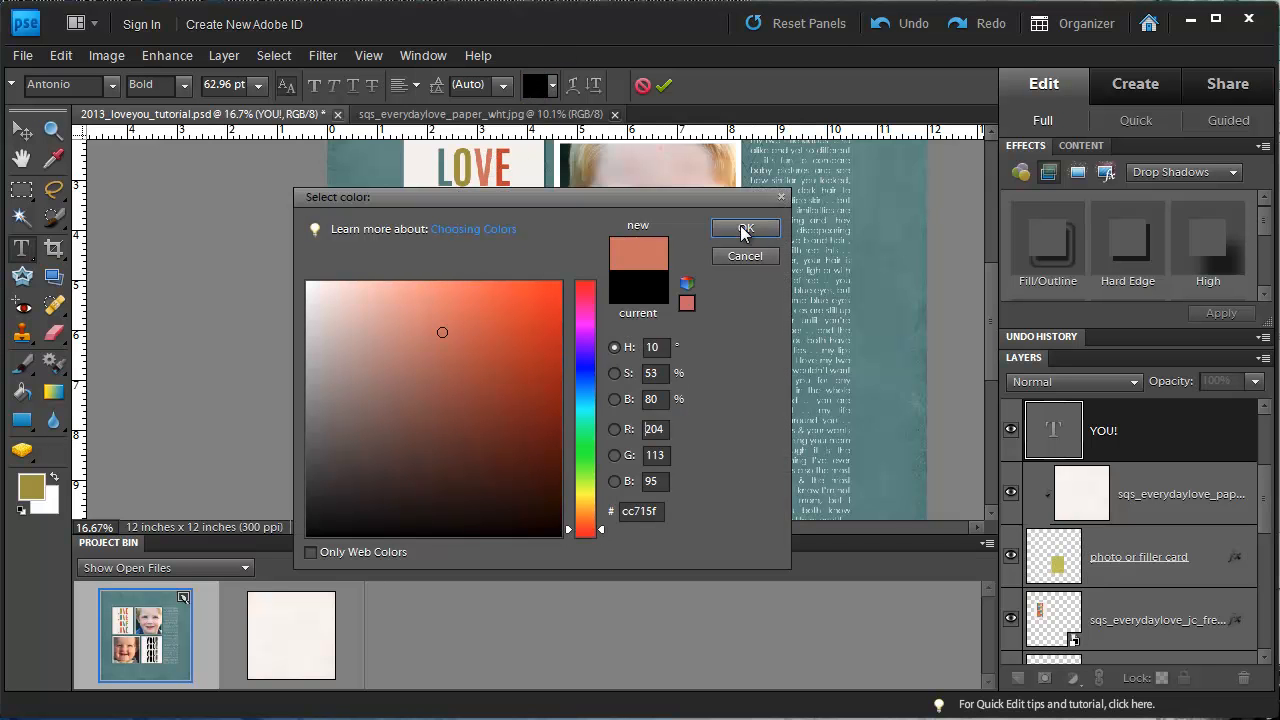
left_click(745, 228)
Step: Color the top line's exclamation mark orange-red #c33f28, sampled from the E of the first LOVE, and commit the text
left_click_drag(698, 358, 716, 353)
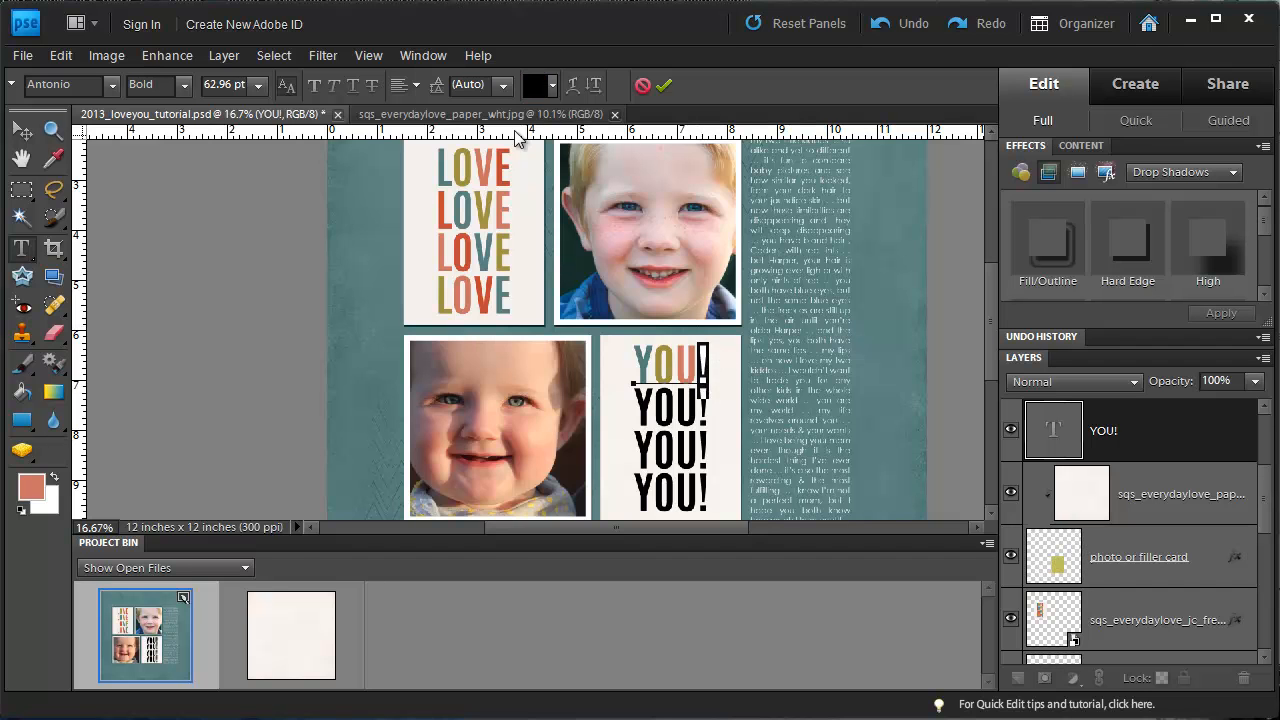
left_click(536, 86)
left_click(505, 147)
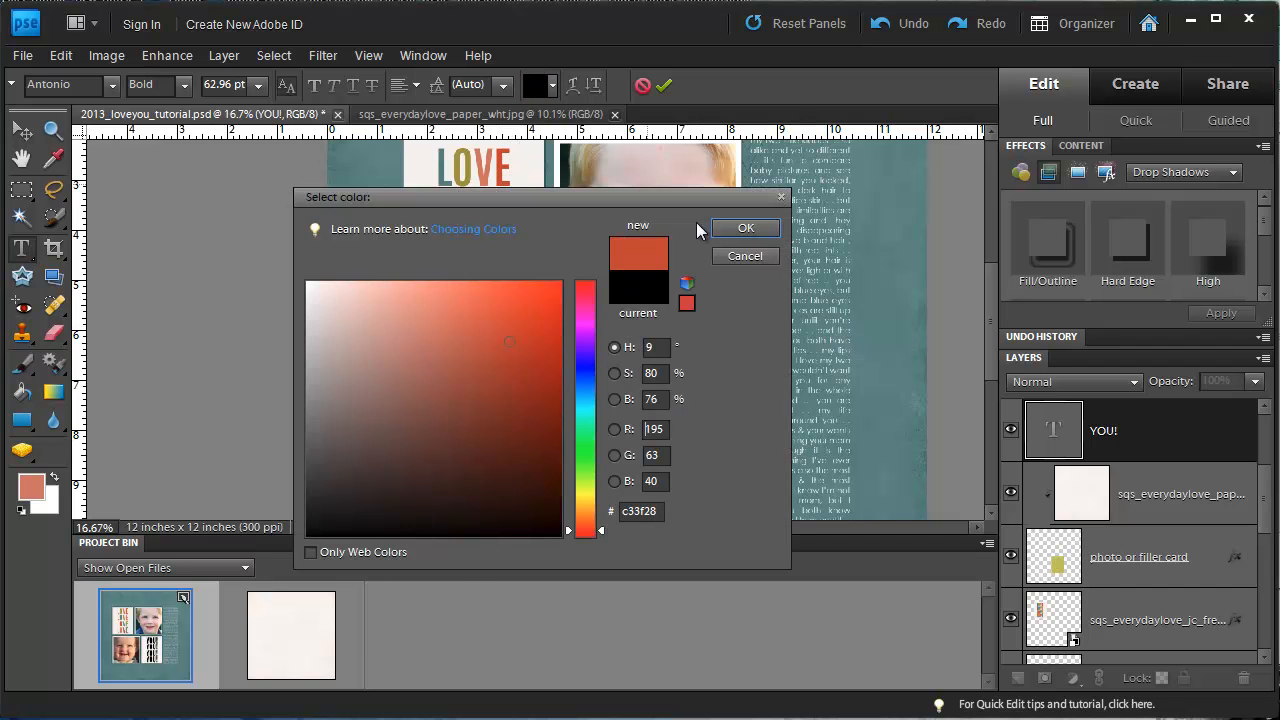
left_click(746, 232)
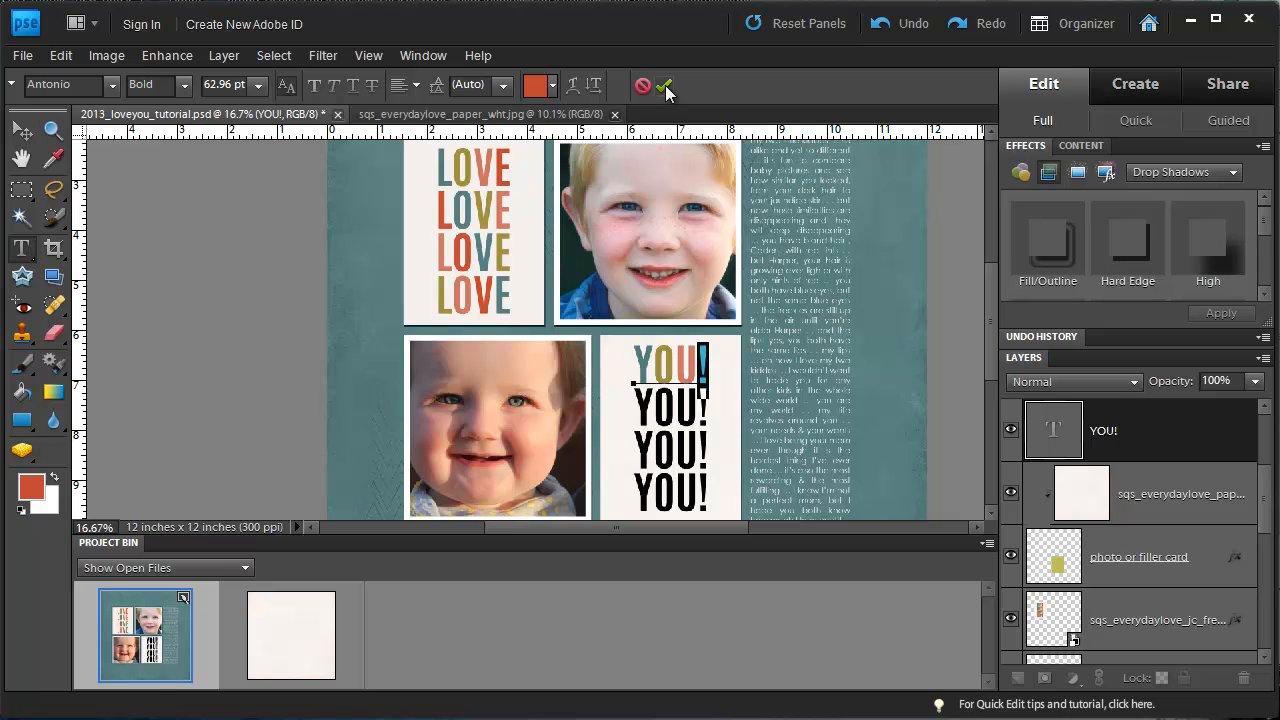
left_click(1132, 434)
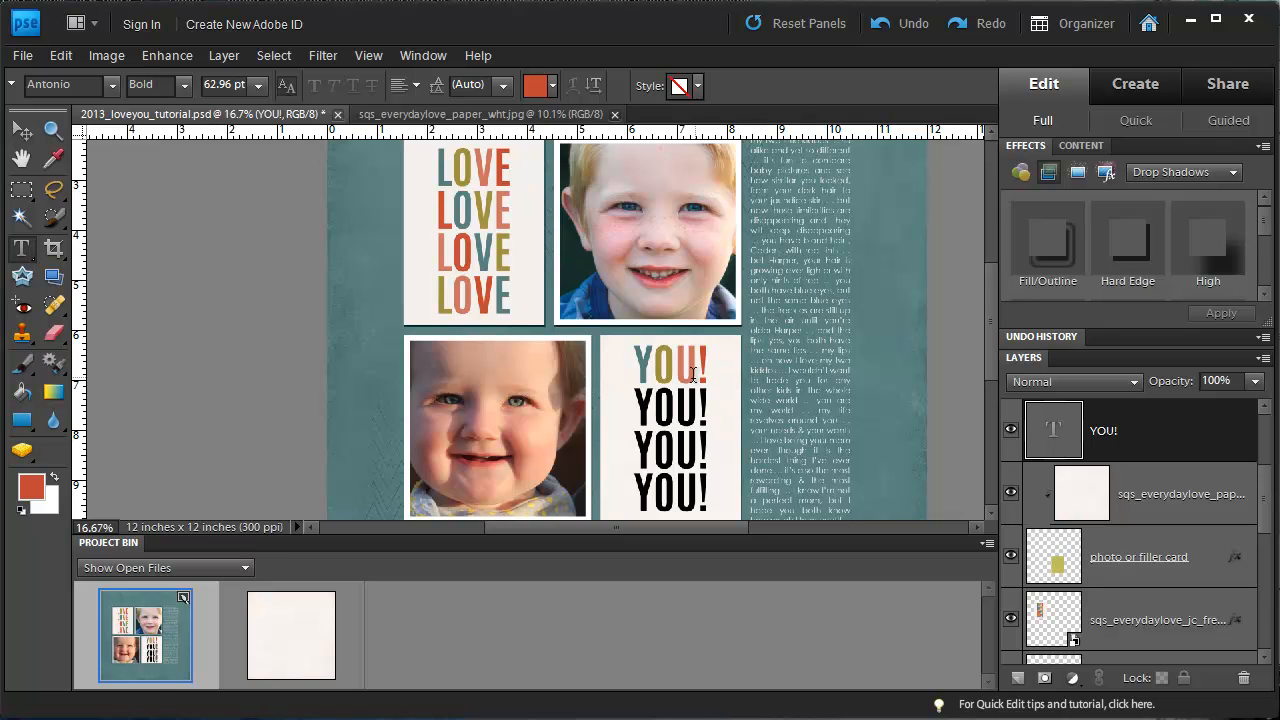
Step: Color the Y of the second YOU! line orange-red, sampled from the L of the second LOVE line
key("ctrl+j")
left_click_drag(634, 405, 654, 405)
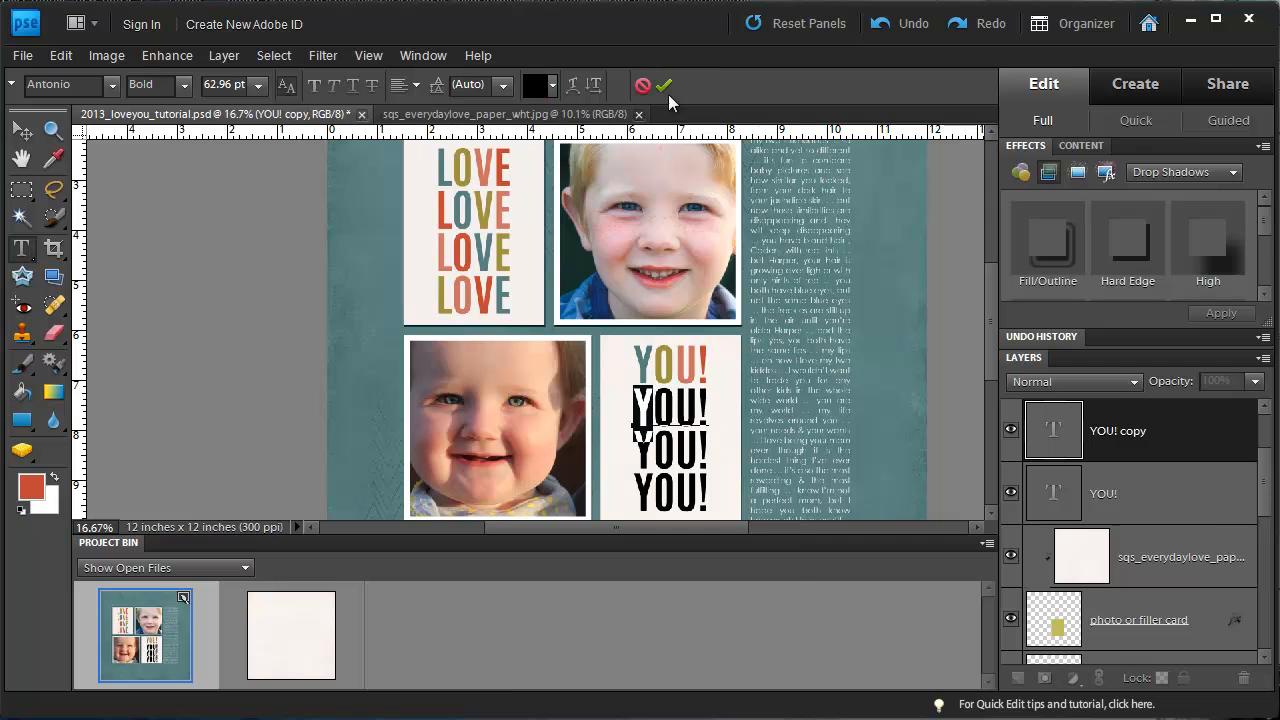
left_click(540, 90)
left_click_drag(446, 199, 462, 275)
left_click(450, 198)
left_click(753, 301)
Step: Color the O of the second YOU! line teal #598382, sampled from the O of the second LOVE line
left_click_drag(654, 402, 678, 400)
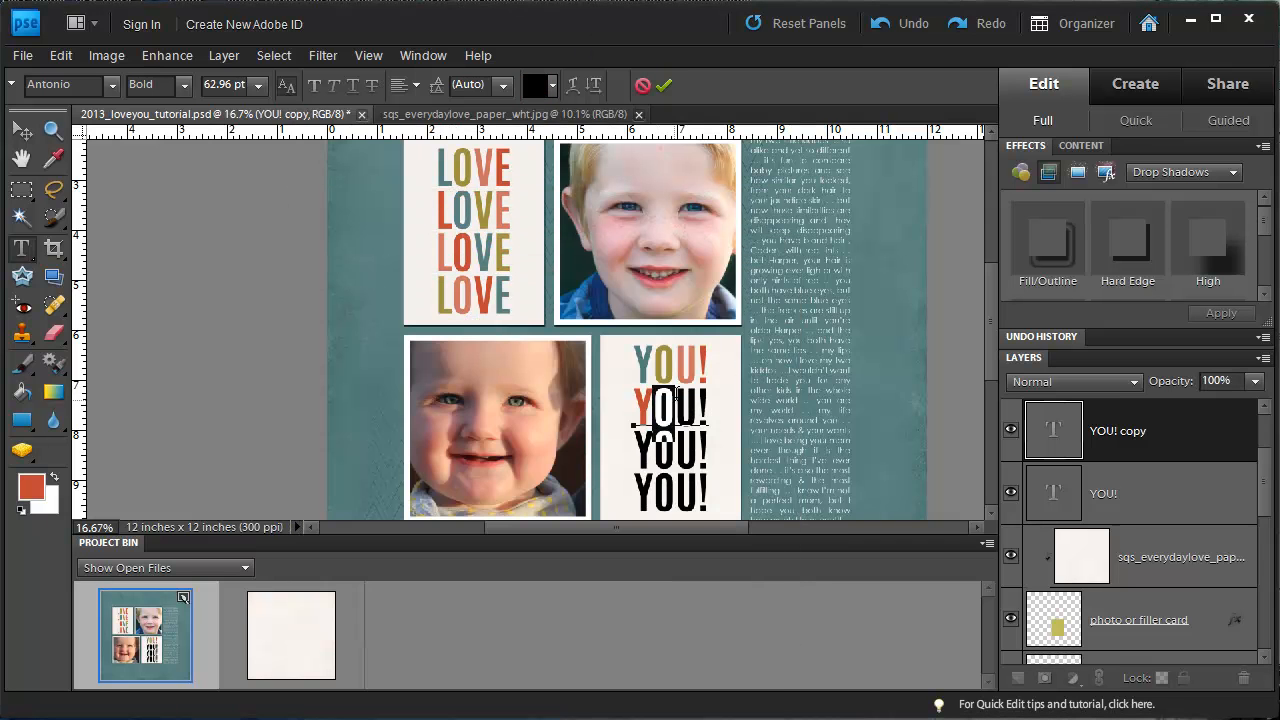
left_click(535, 85)
left_click(498, 197)
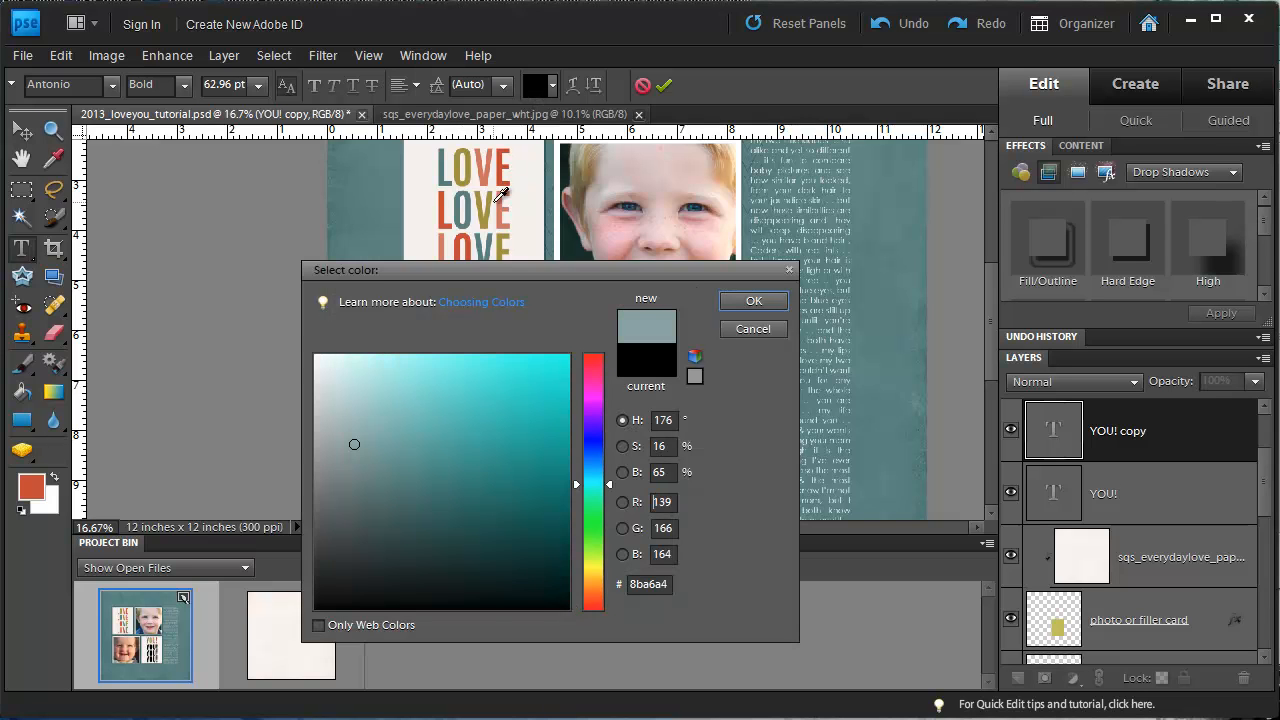
left_click(474, 204)
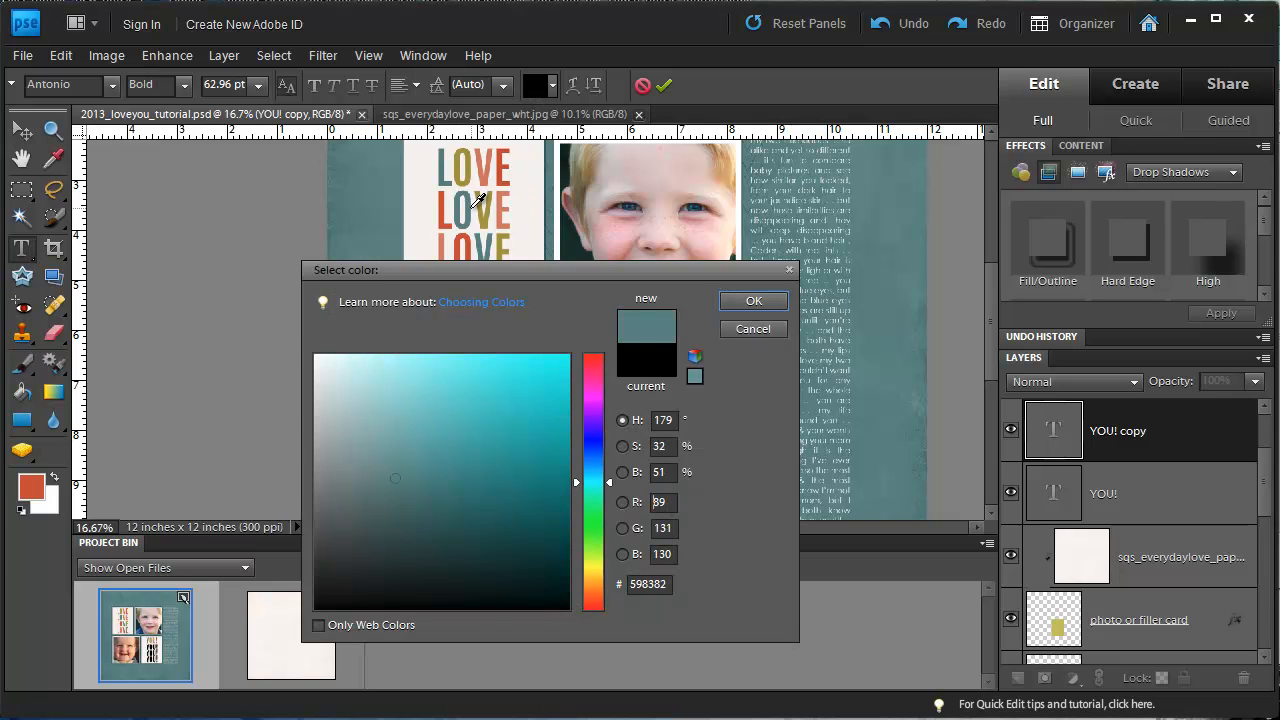
left_click(753, 301)
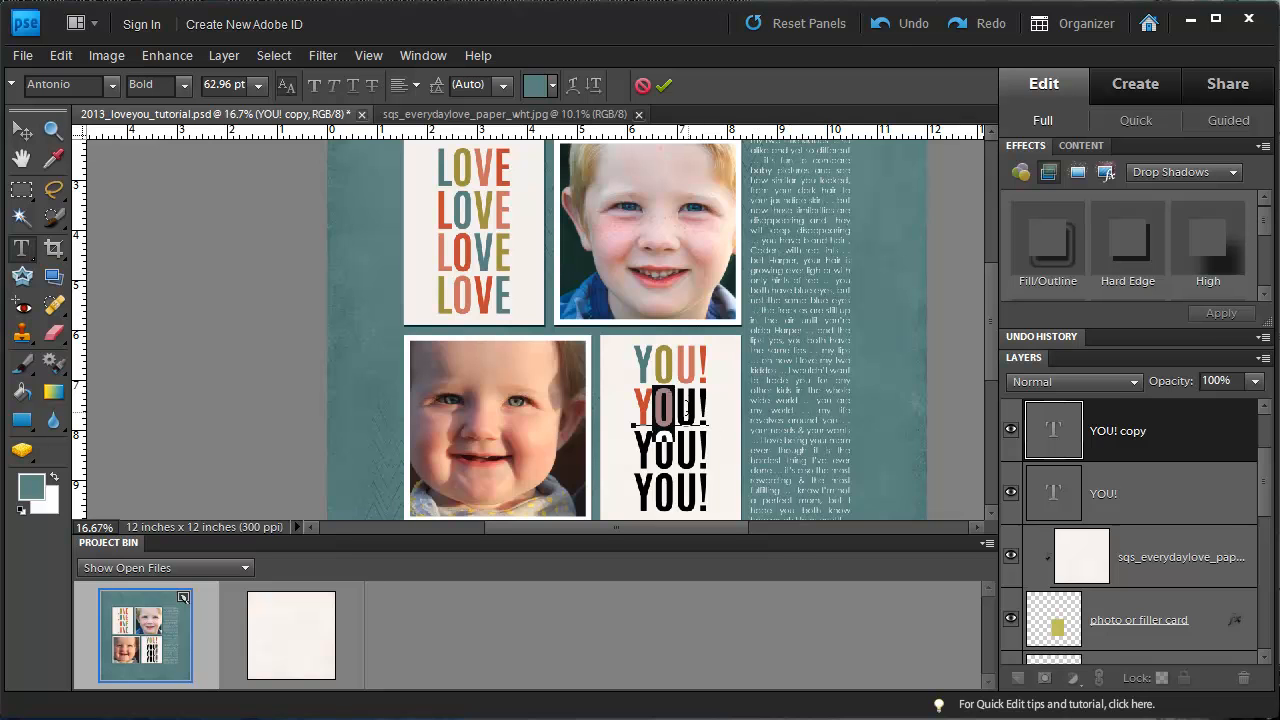
Step: Color the second YOU! line's U olive and its exclamation mark salmon #cd7260, sampled from the second LOVE's V and E, and commit the text
left_click(537, 86)
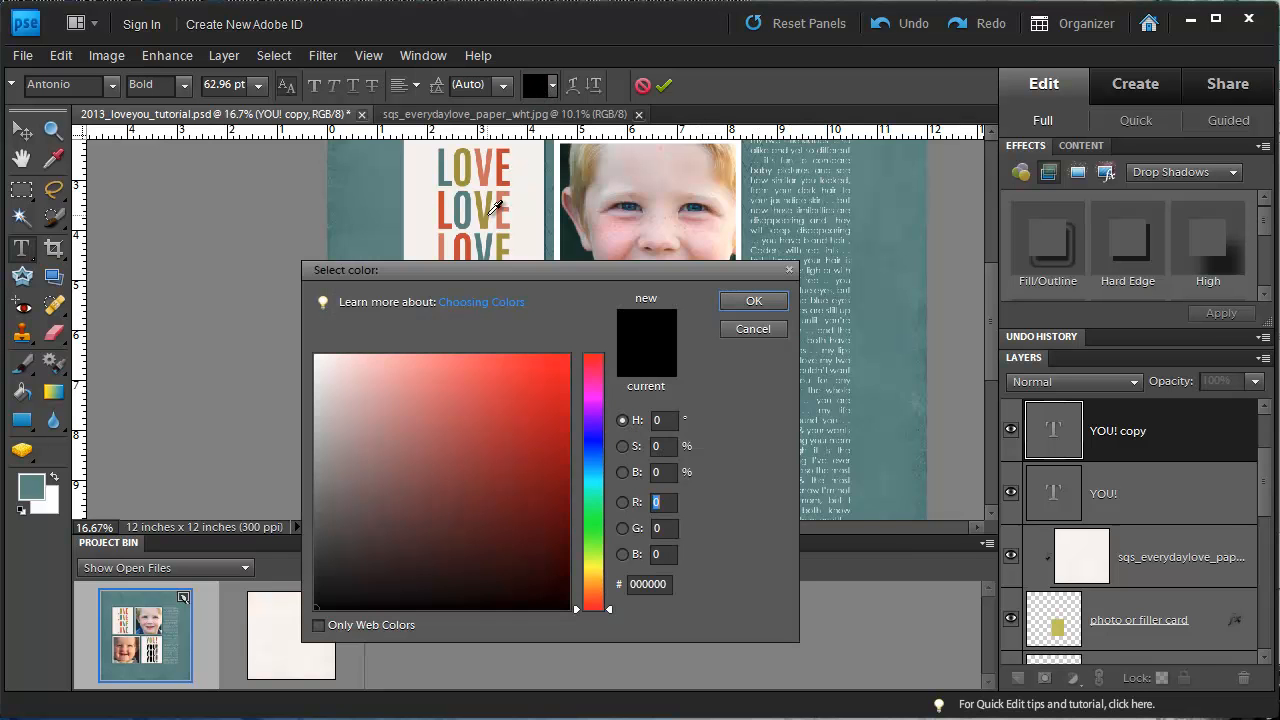
left_click(494, 214)
left_click(751, 300)
left_click_drag(712, 392, 699, 398)
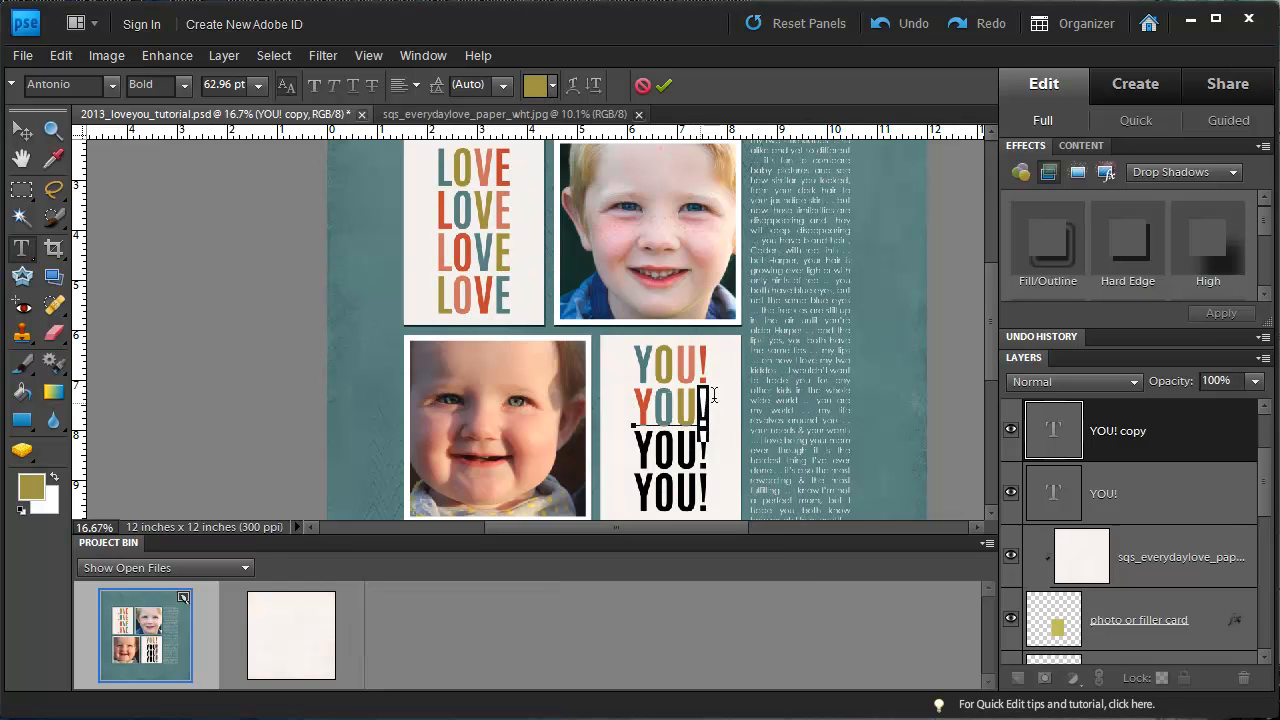
left_click(537, 86)
left_click(505, 193)
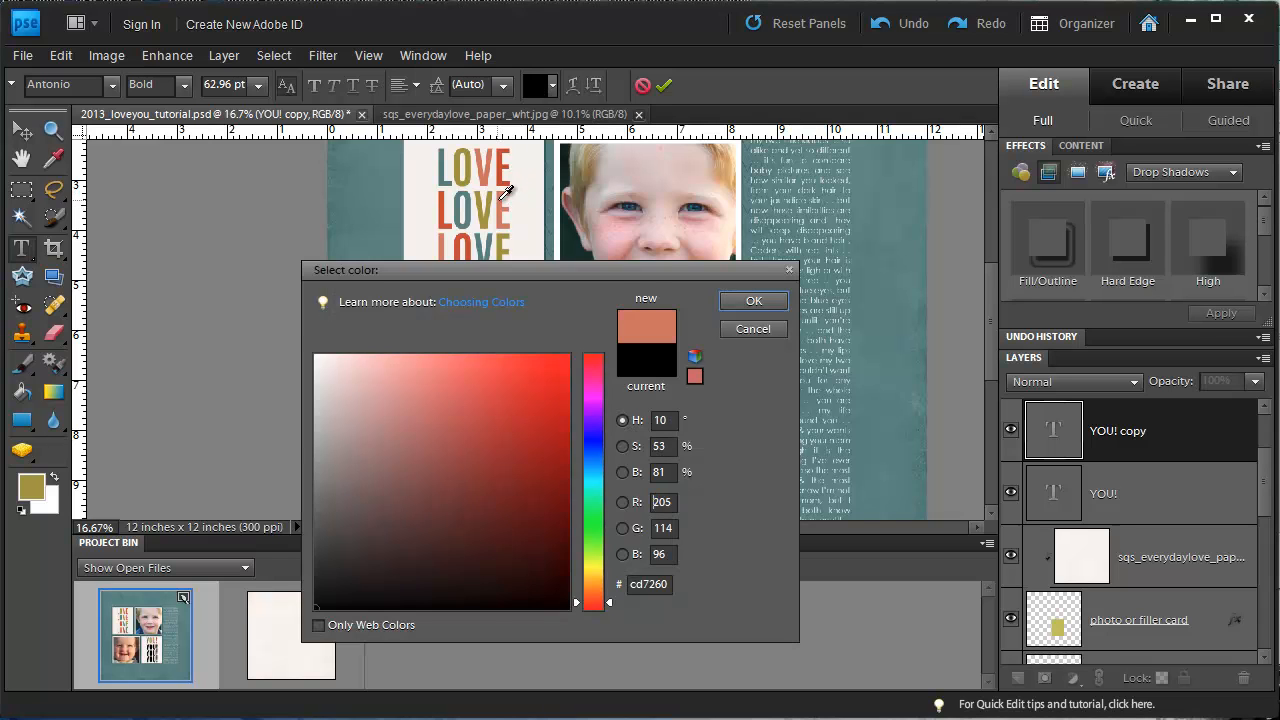
left_click(752, 302)
left_click(1170, 455)
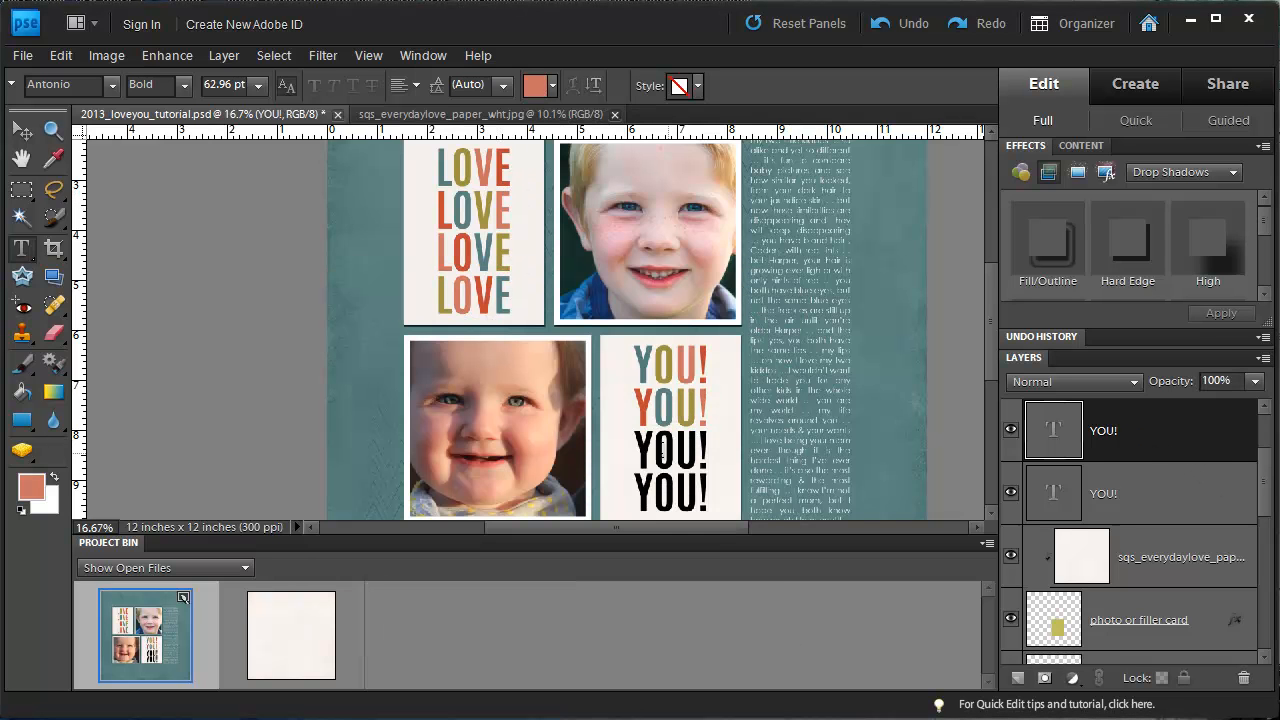
Step: Color the third YOU! line's Y salmon #cd7260 and its O orange-red, sampled from the L and O of the third LOVE
left_click(636, 444)
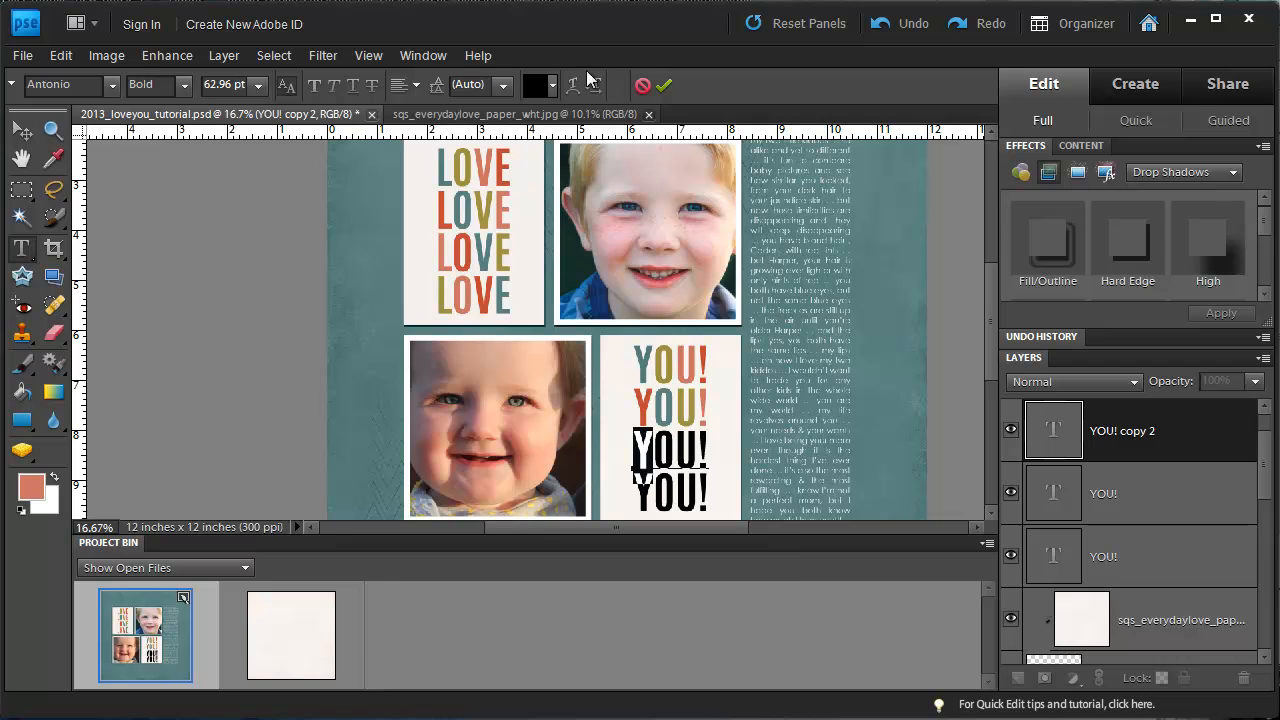
left_click(531, 92)
left_click(450, 237)
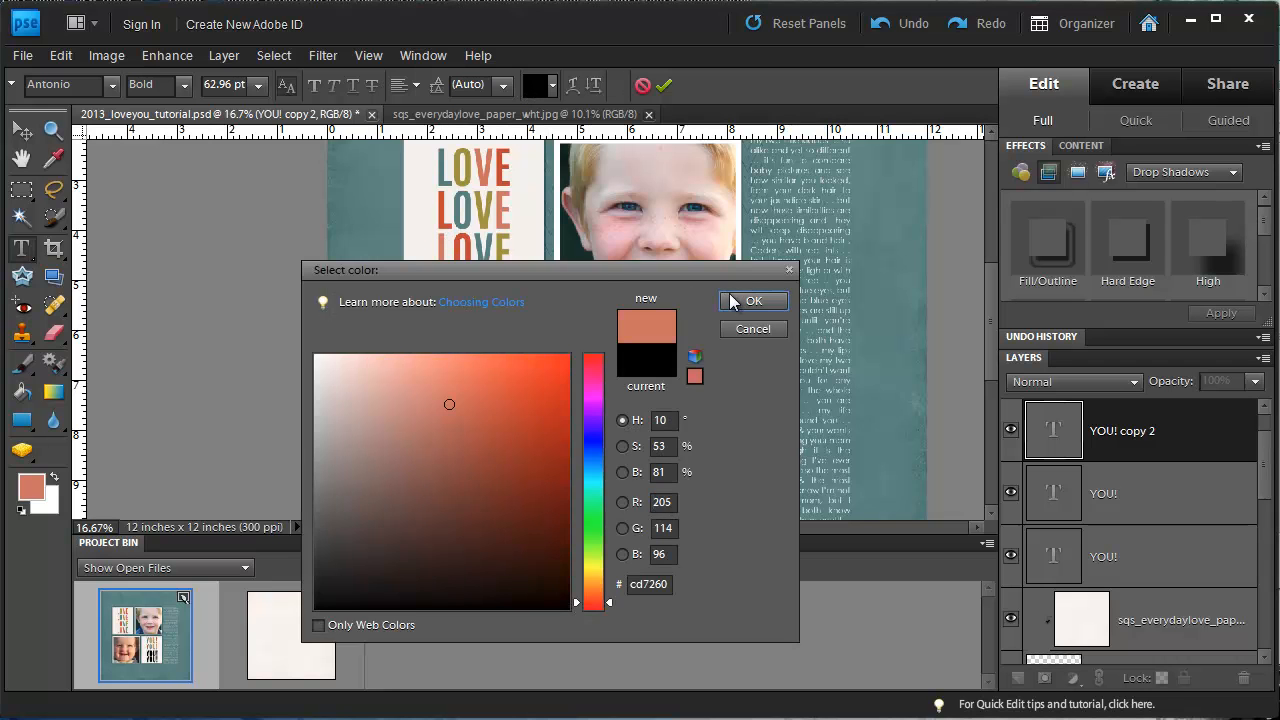
left_click(753, 301)
left_click_drag(656, 446, 677, 446)
left_click(536, 95)
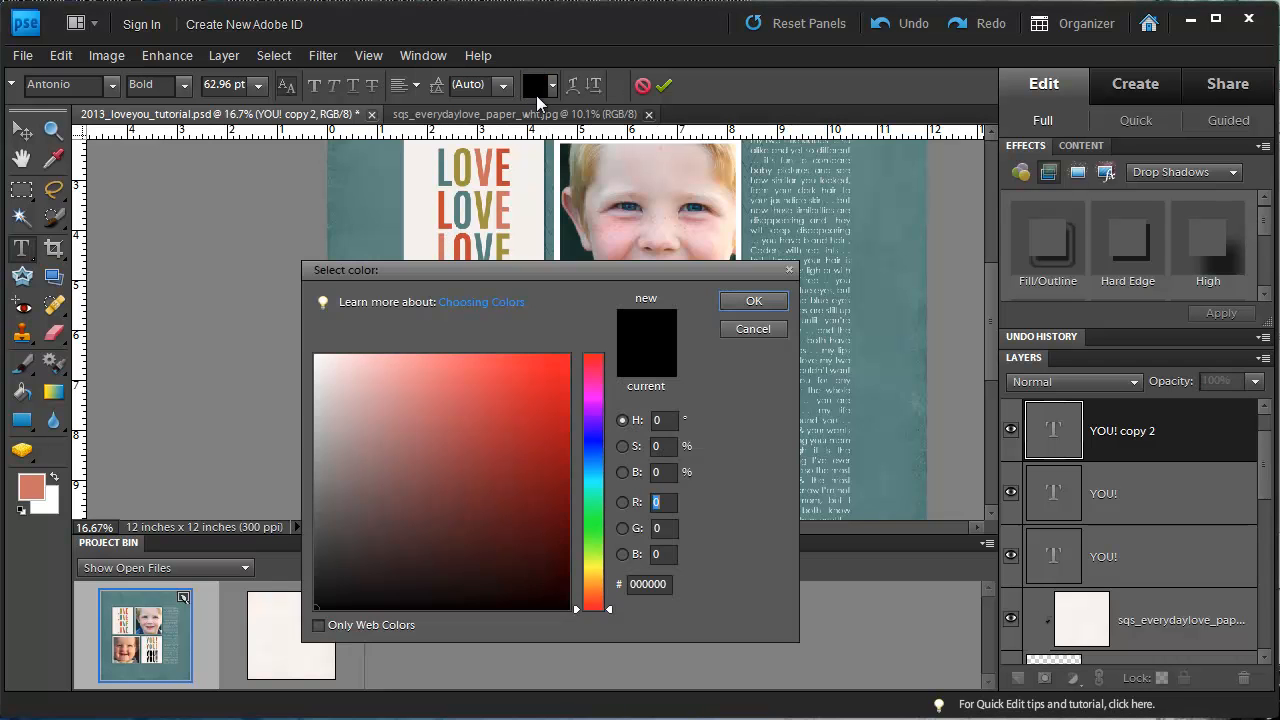
left_click(467, 236)
left_click(746, 299)
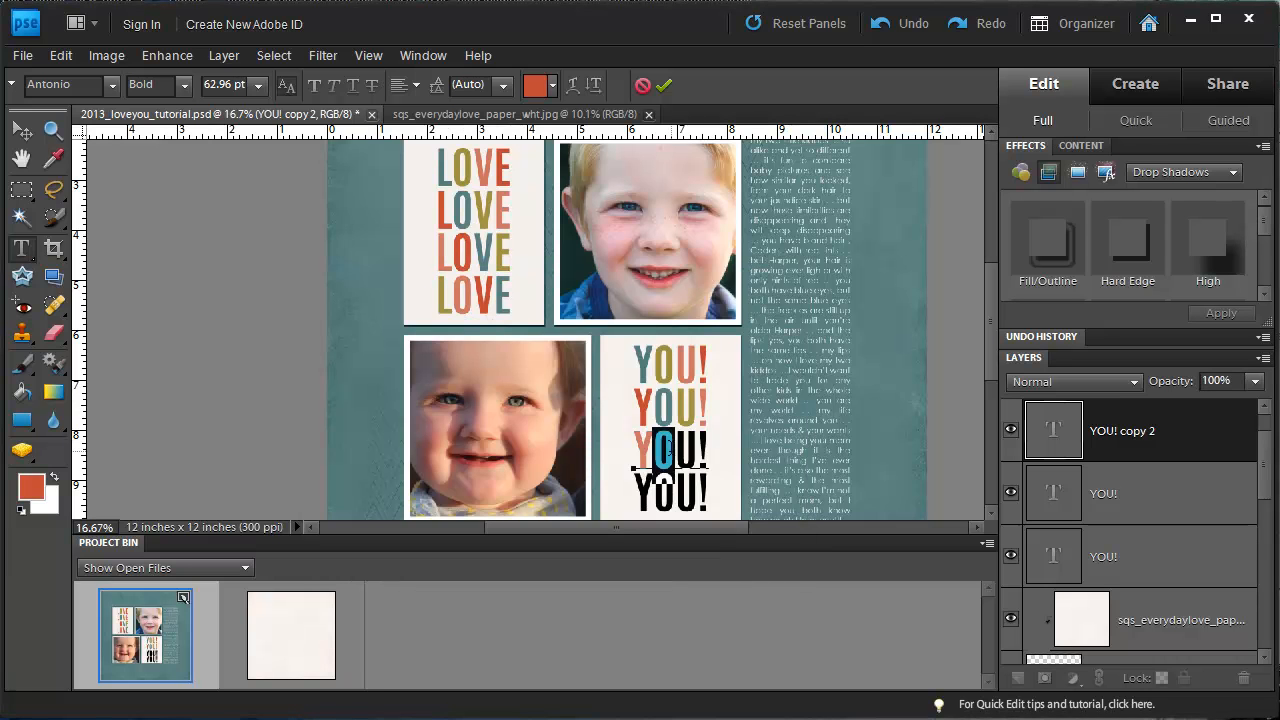
Step: Color the third YOU! line's U teal and its exclamation mark olive, sampled from the third LOVE's V and E, and commit the text
left_click_drag(676, 446, 698, 446)
left_click(536, 85)
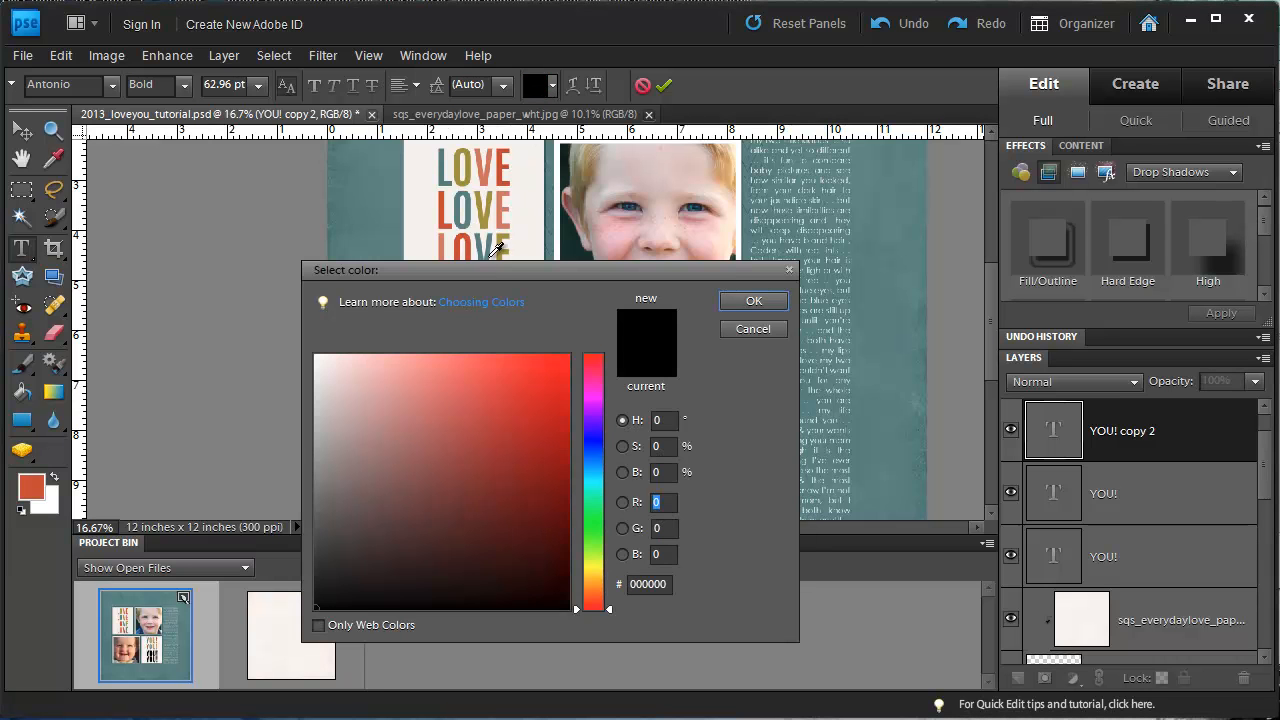
left_click(490, 248)
left_click(754, 300)
left_click_drag(698, 441, 712, 438)
left_click(536, 85)
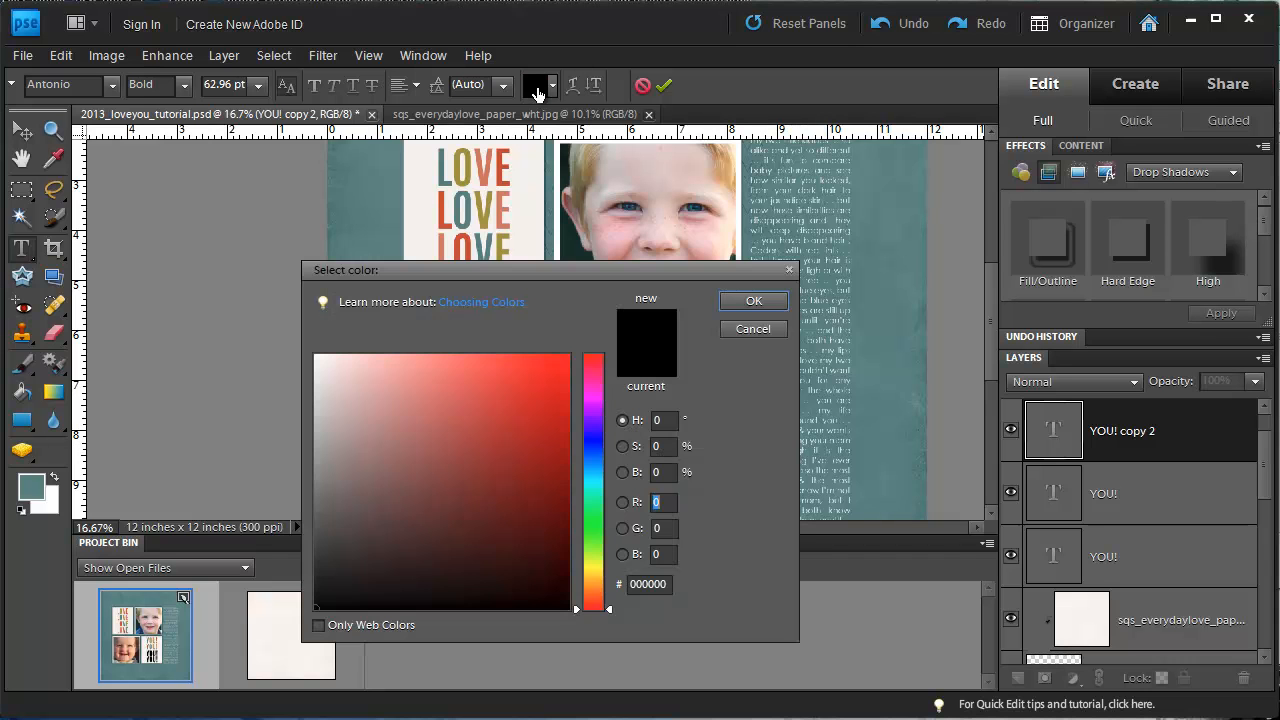
left_click(502, 240)
left_click(754, 302)
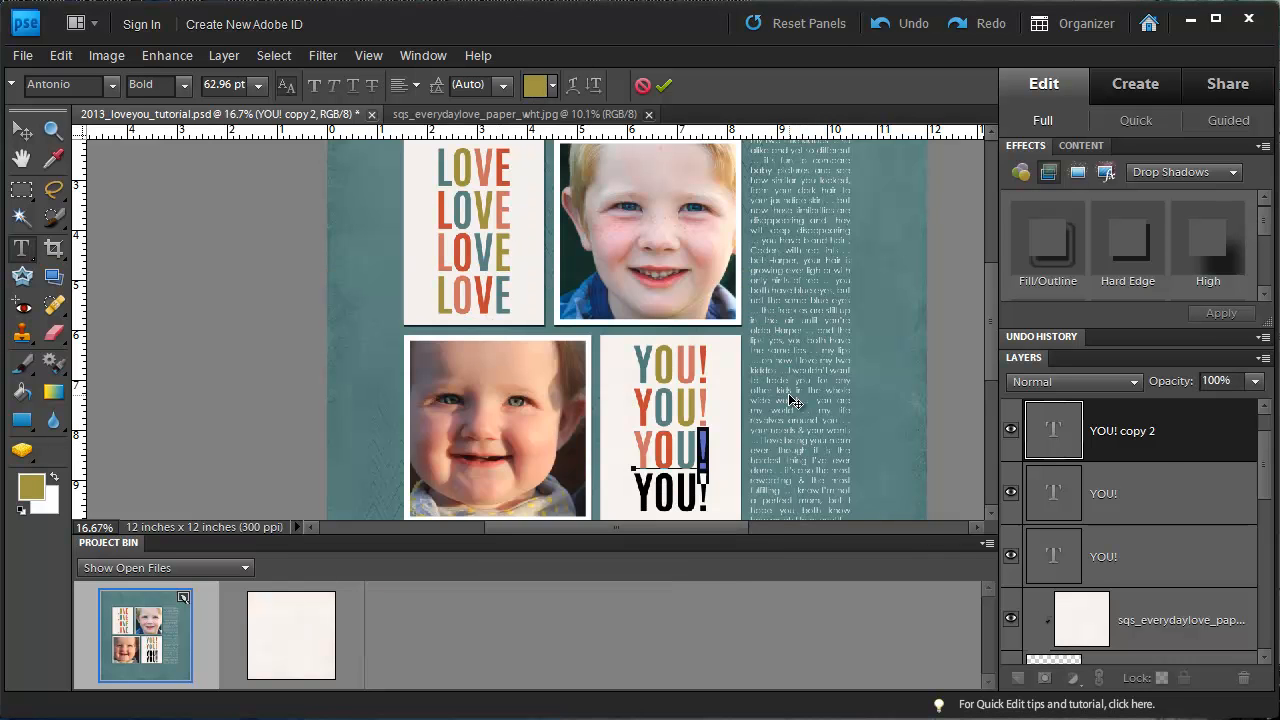
left_click(1166, 444)
Step: Color the bottom YOU! line's Y olive #a19436 and its O salmon, sampled from the L and O of the fourth LOVE
double_click(650, 490)
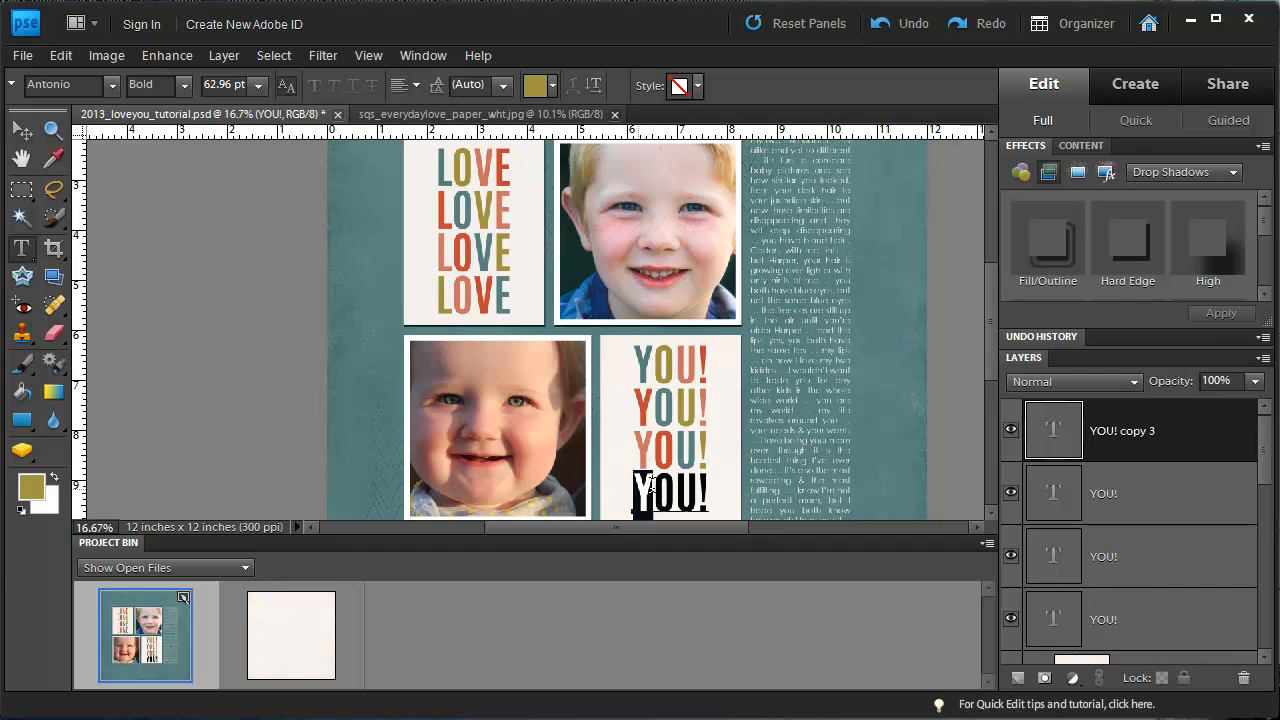
left_click(537, 87)
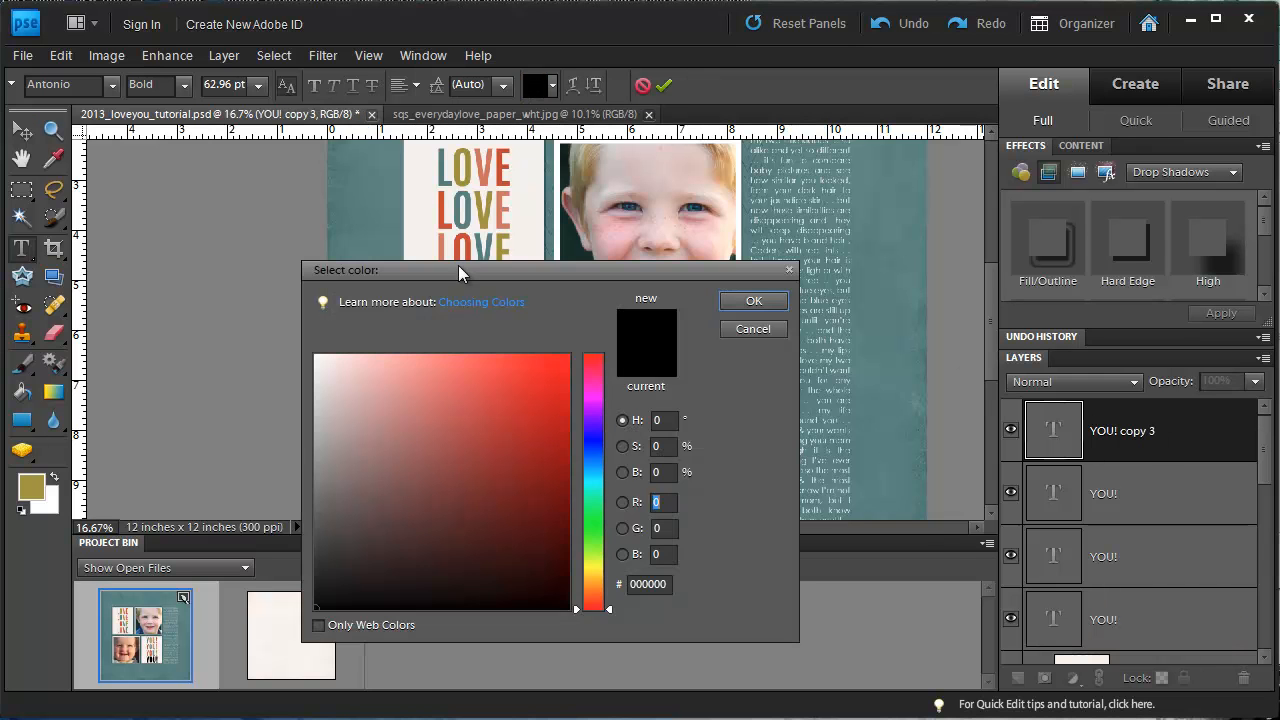
left_click_drag(458, 265, 468, 311)
left_click(476, 290)
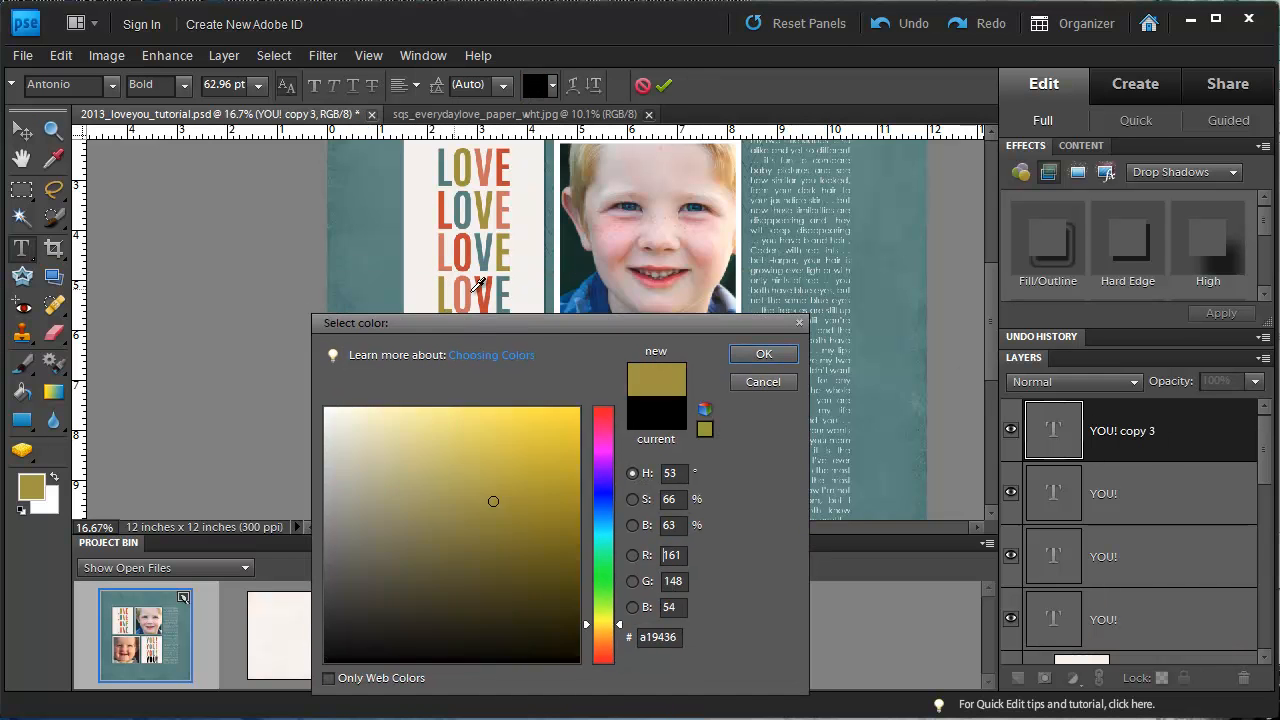
left_click(763, 354)
left_click_drag(657, 478, 677, 480)
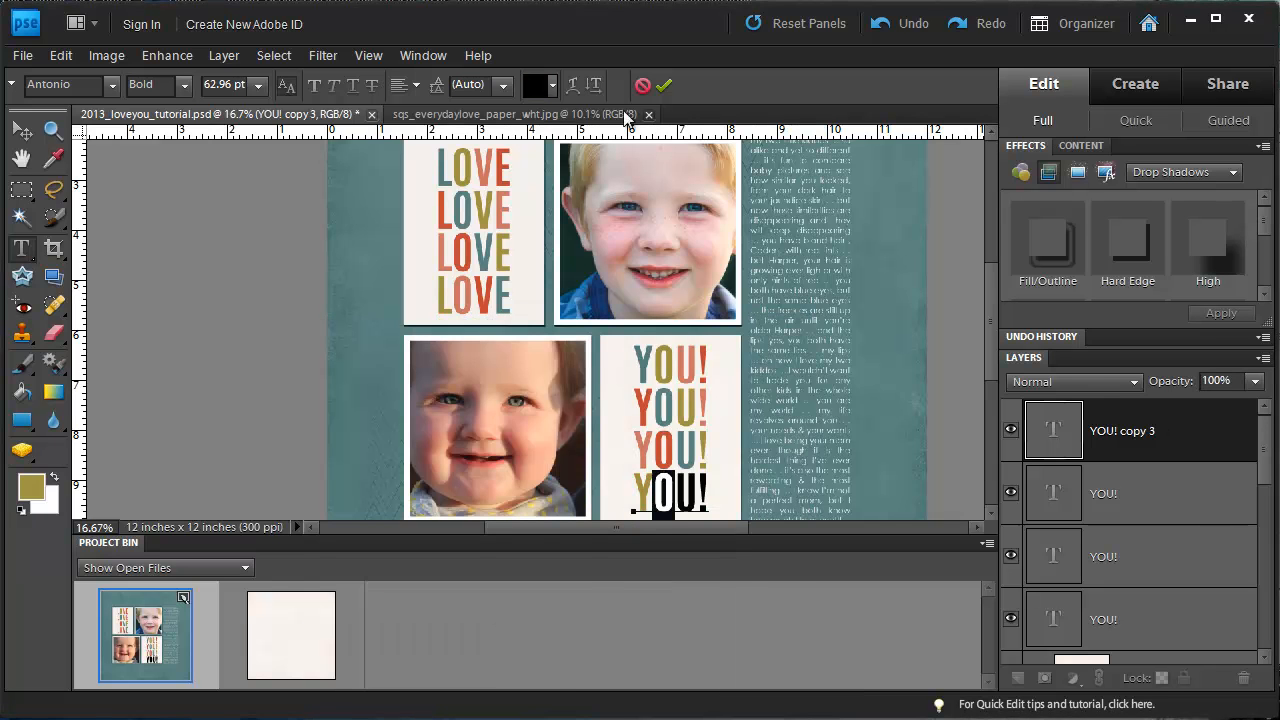
left_click(537, 87)
left_click_drag(466, 264, 472, 270)
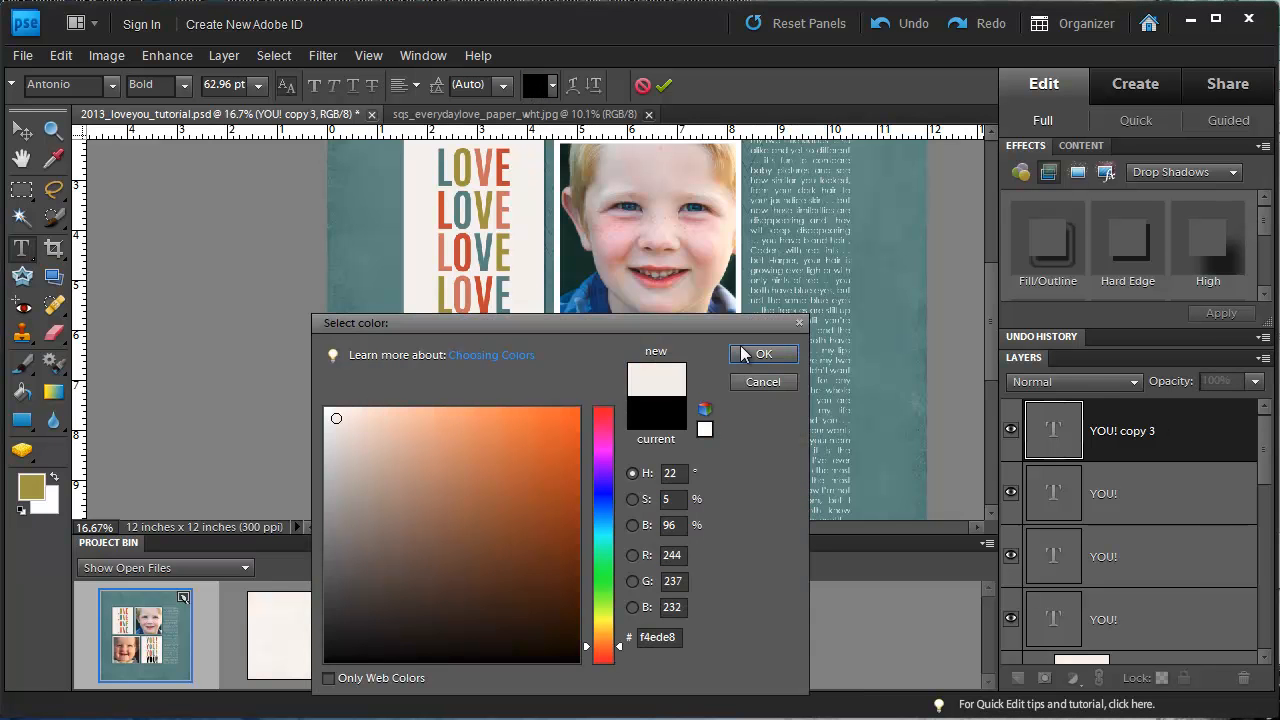
left_click(472, 272)
left_click(757, 355)
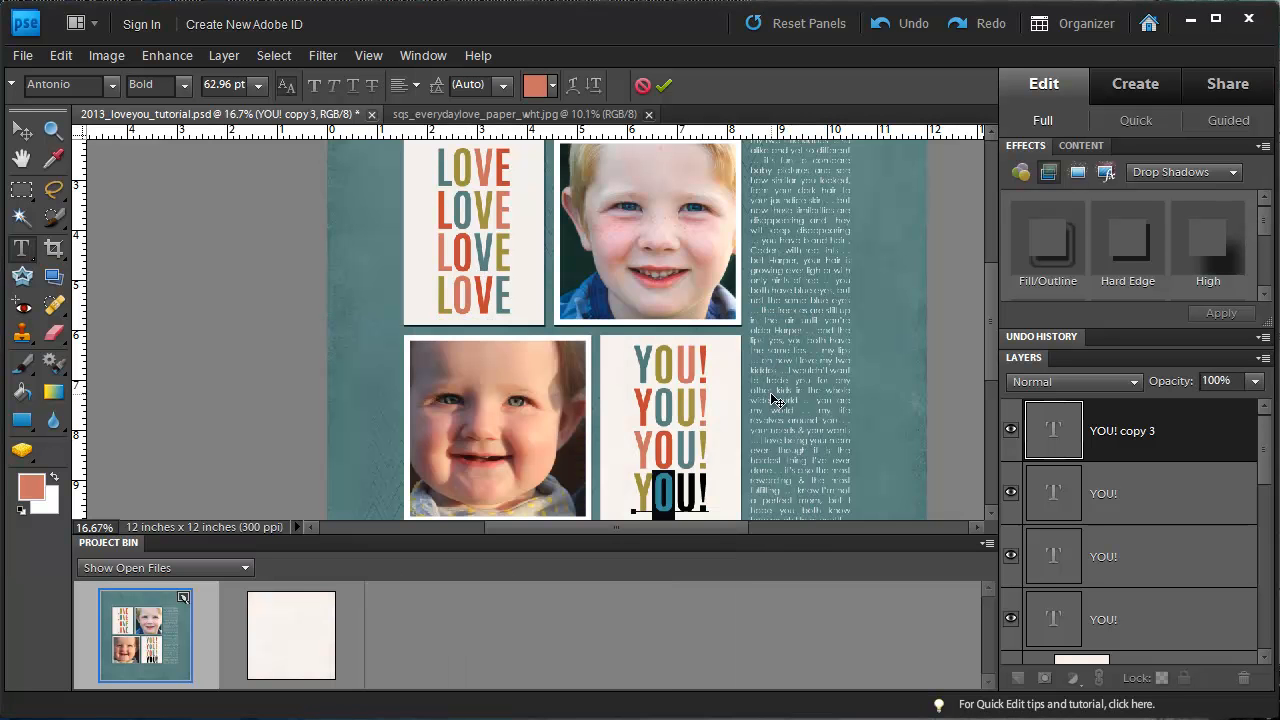
Step: Color the bottom YOU! line's U orange-red and its exclamation mark teal, sampled from the fourth LOVE's V and E, and commit the text
left_click_drag(680, 485, 702, 487)
left_click(535, 87)
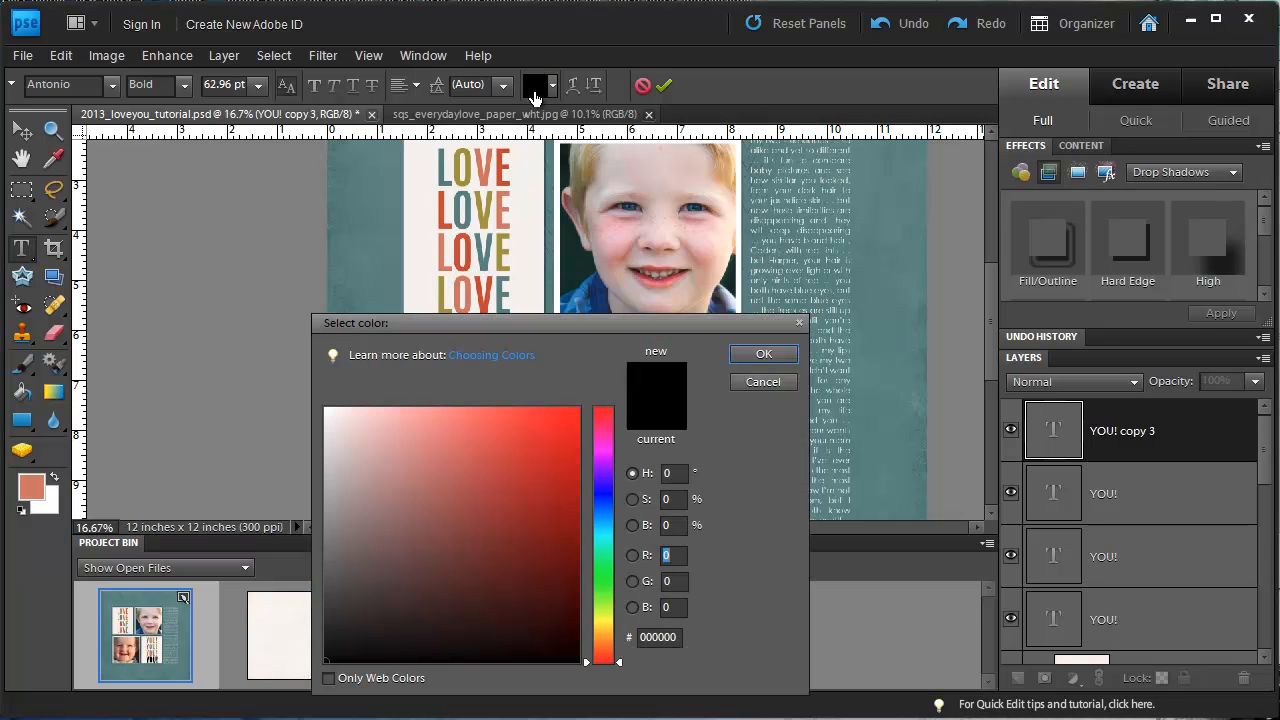
left_click(491, 293)
left_click(760, 354)
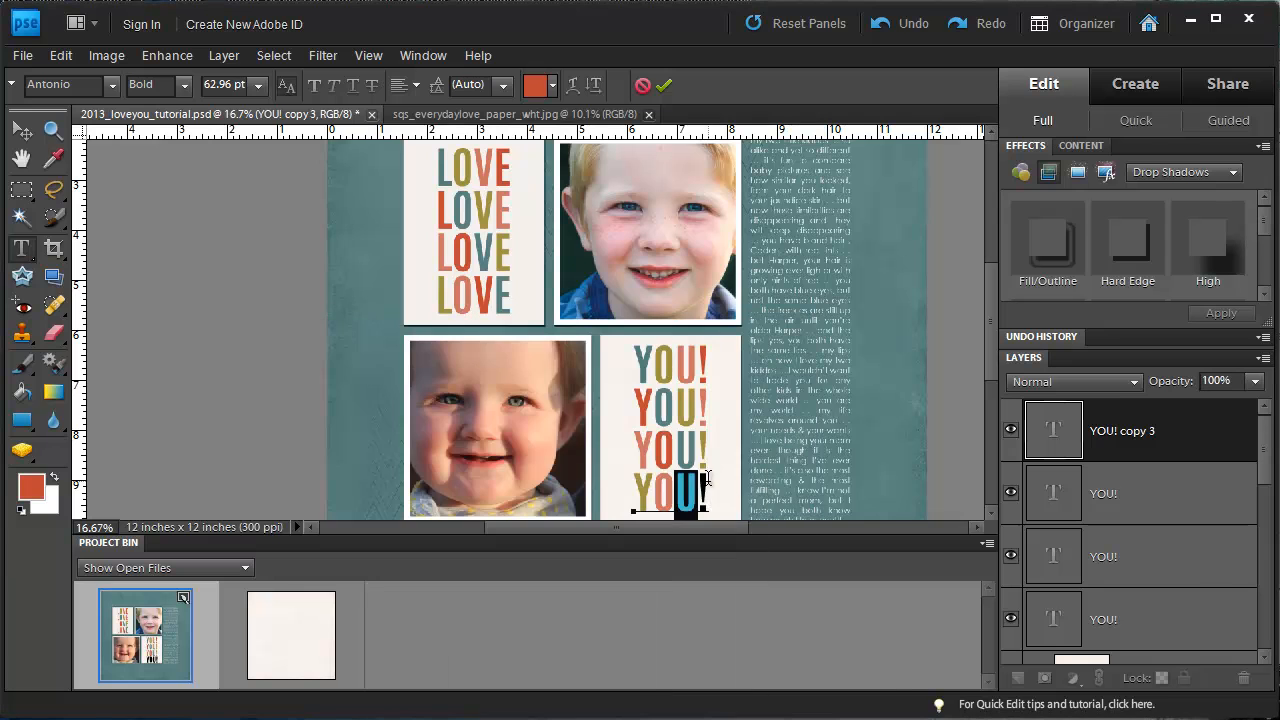
left_click(535, 87)
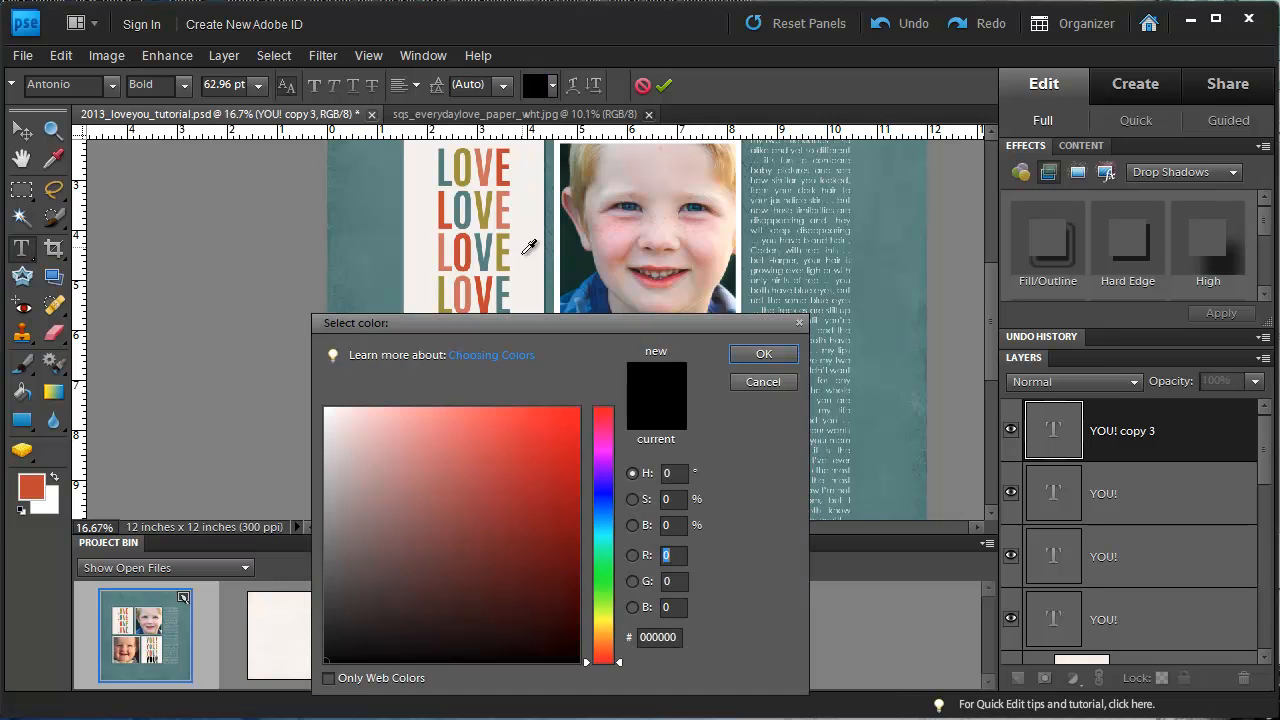
left_click(506, 270)
left_click(764, 355)
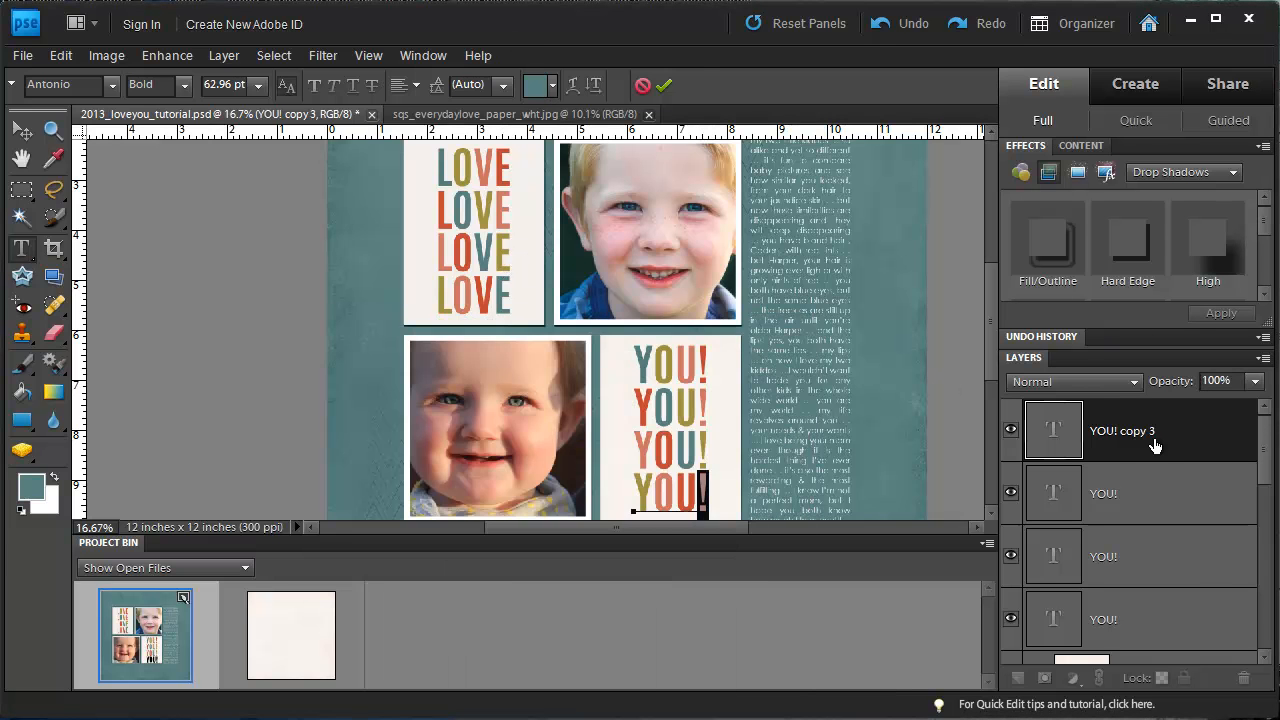
key("ctrl+Return")
Step: Select all four YOU! text layers and merge them into a single layer
key("v")
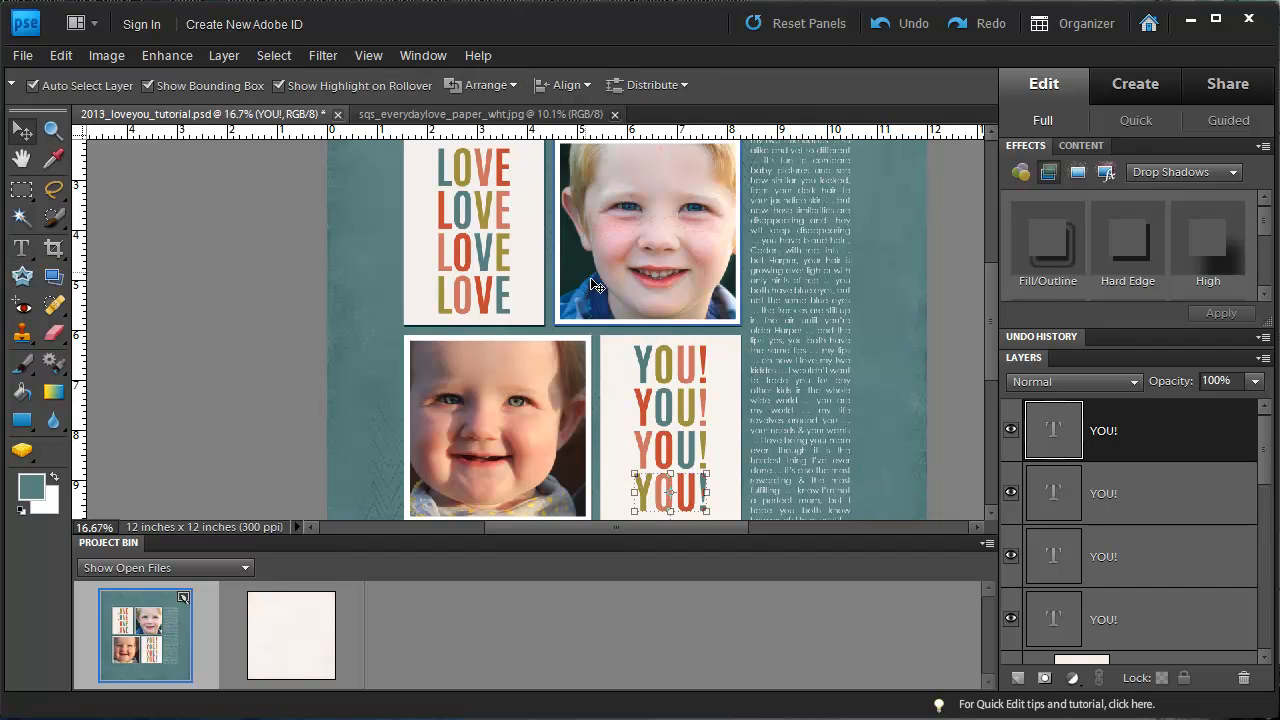
scroll(988, 381, "down", 2)
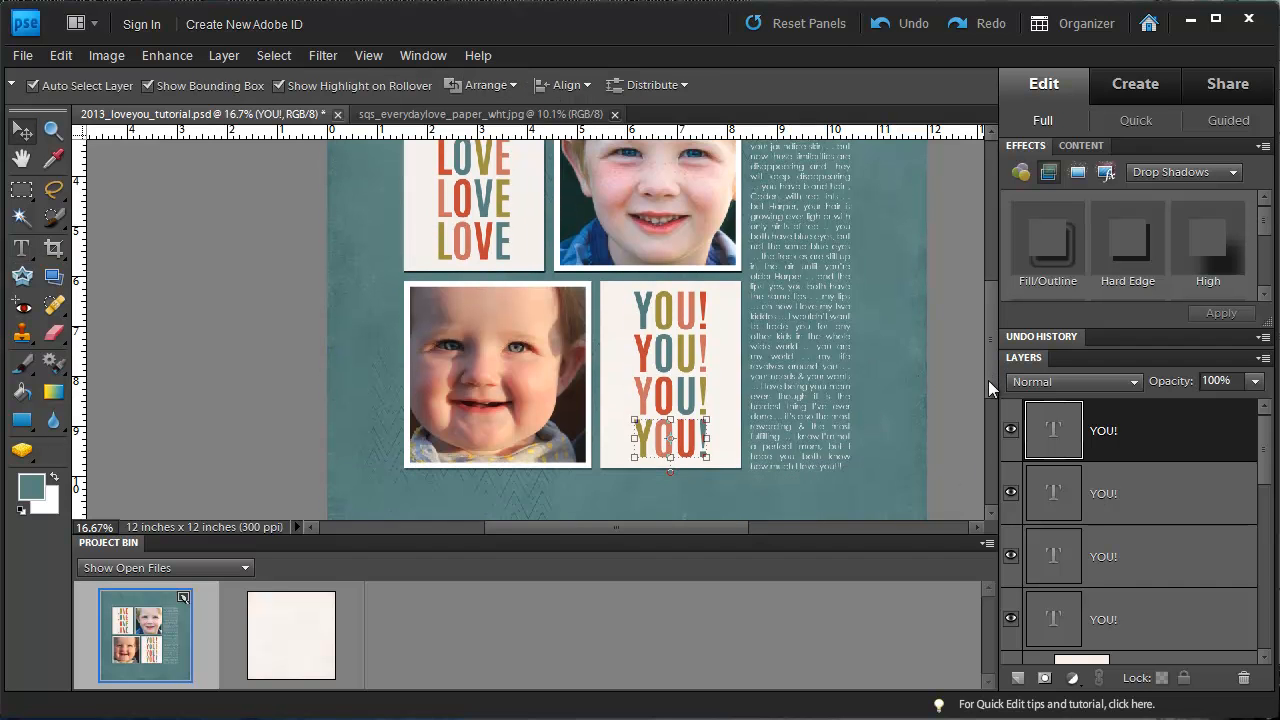
scroll(988, 380, "up", 1)
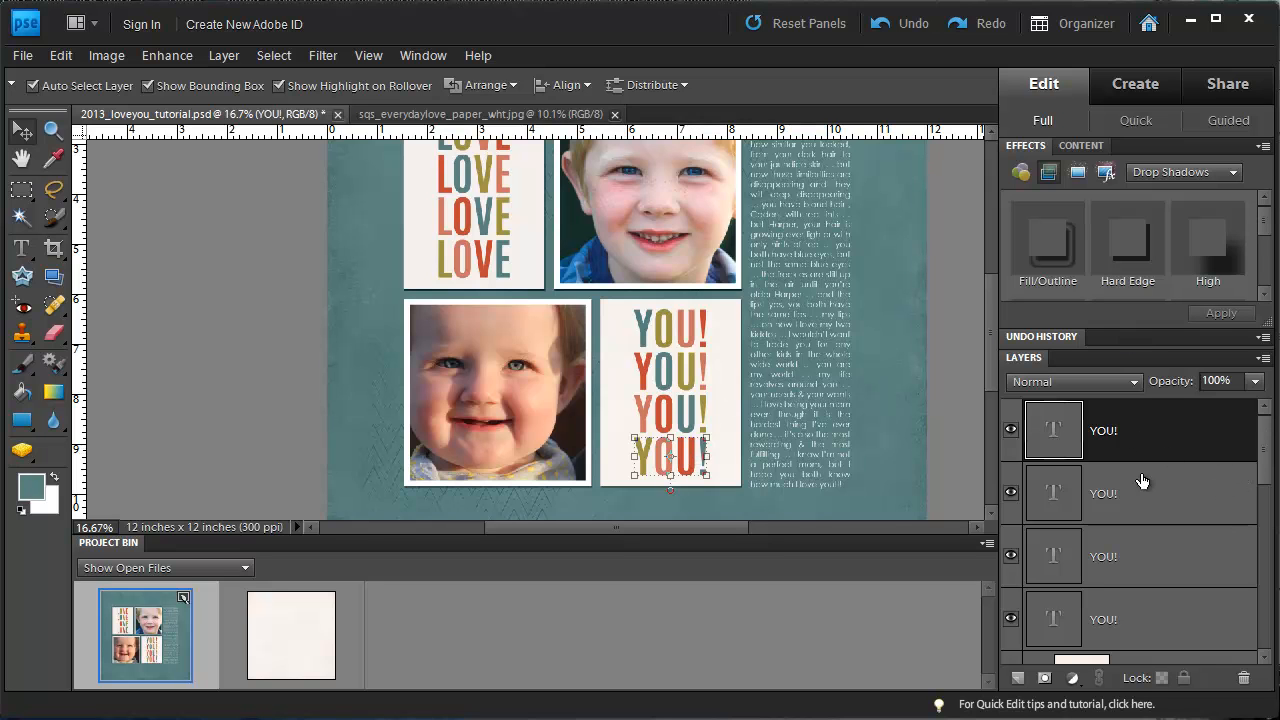
left_click(1137, 612, "shift")
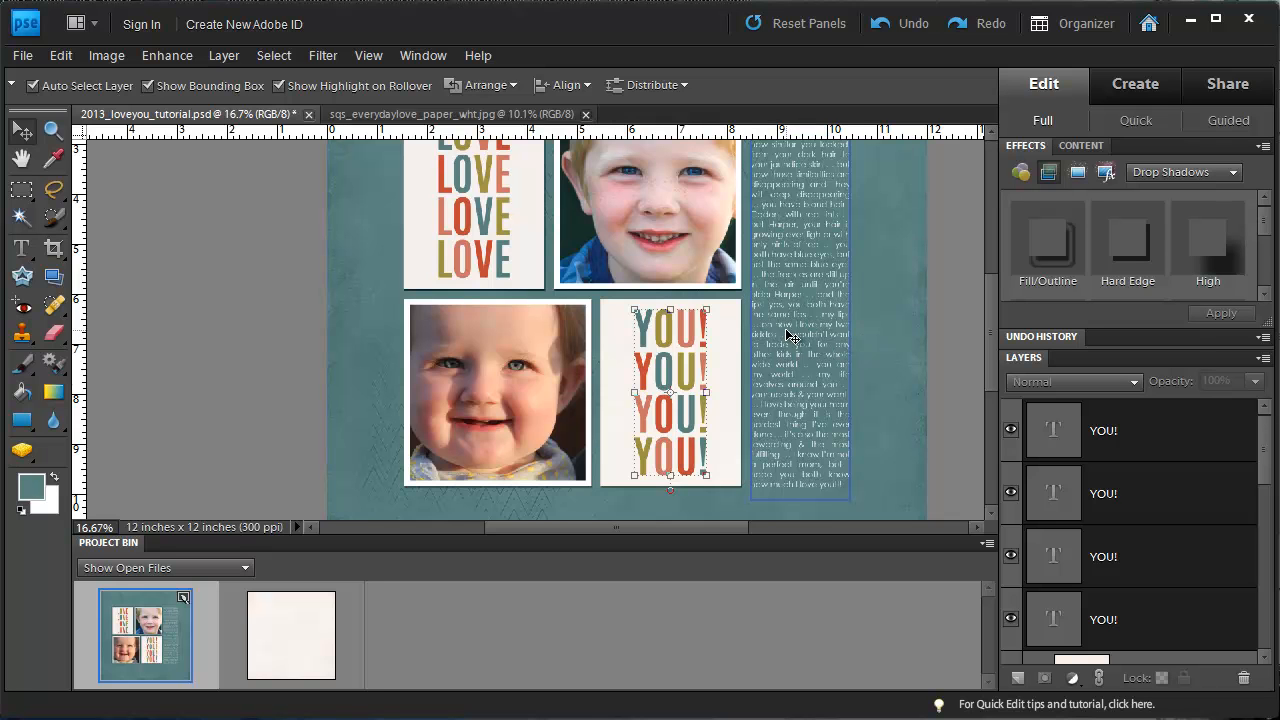
key("ctrl+e")
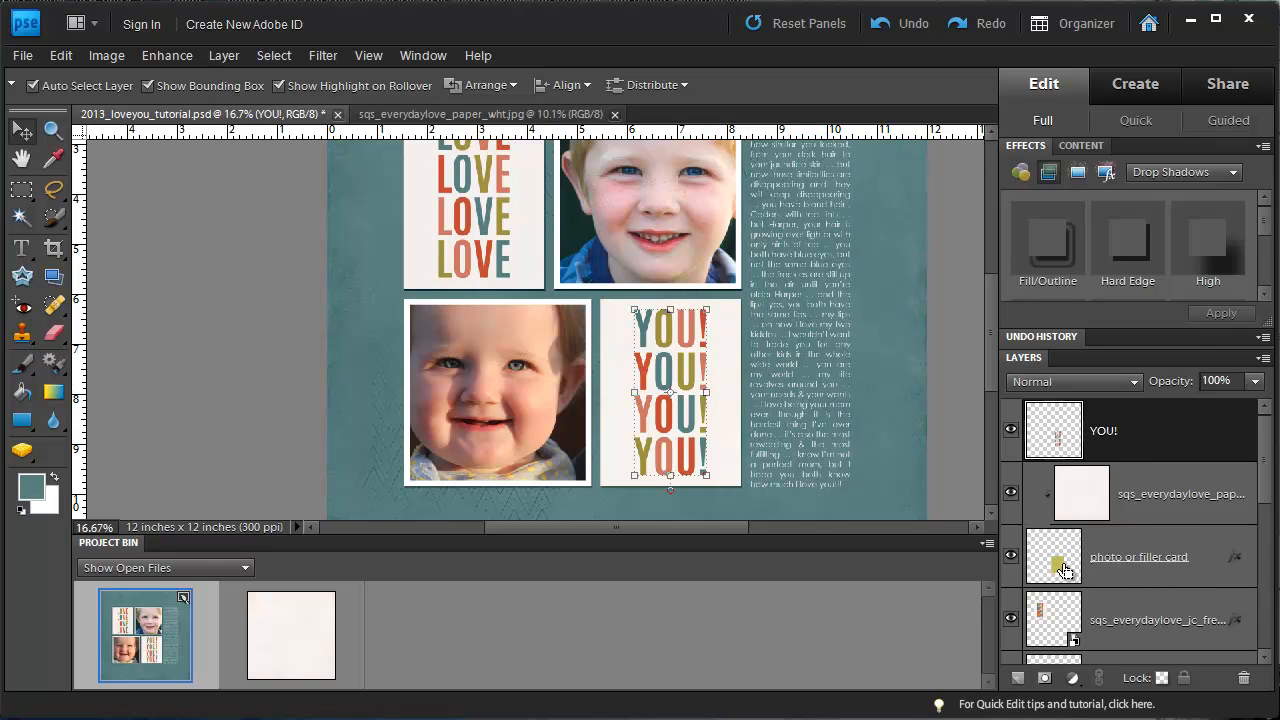
Step: Align the merged YOU! layer with the photo or filler card layer by vertical and horizontal centers, and deselect the layers
left_click(1136, 582)
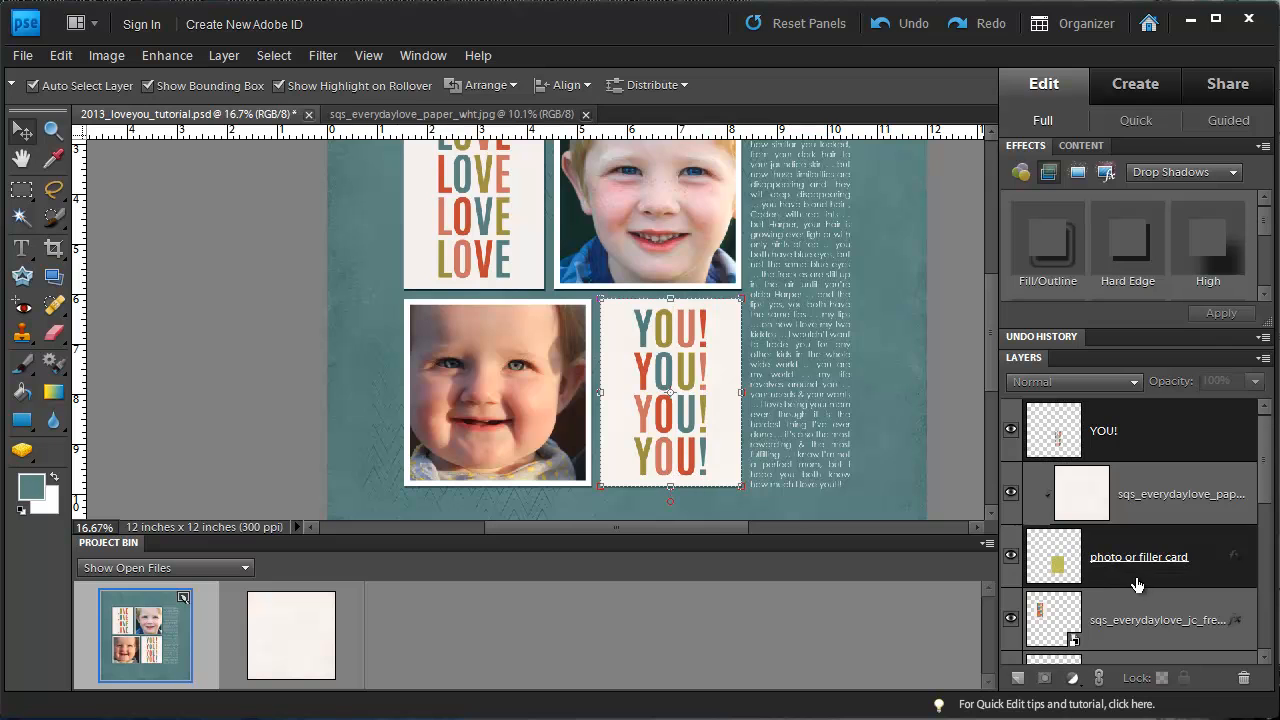
left_click(574, 84)
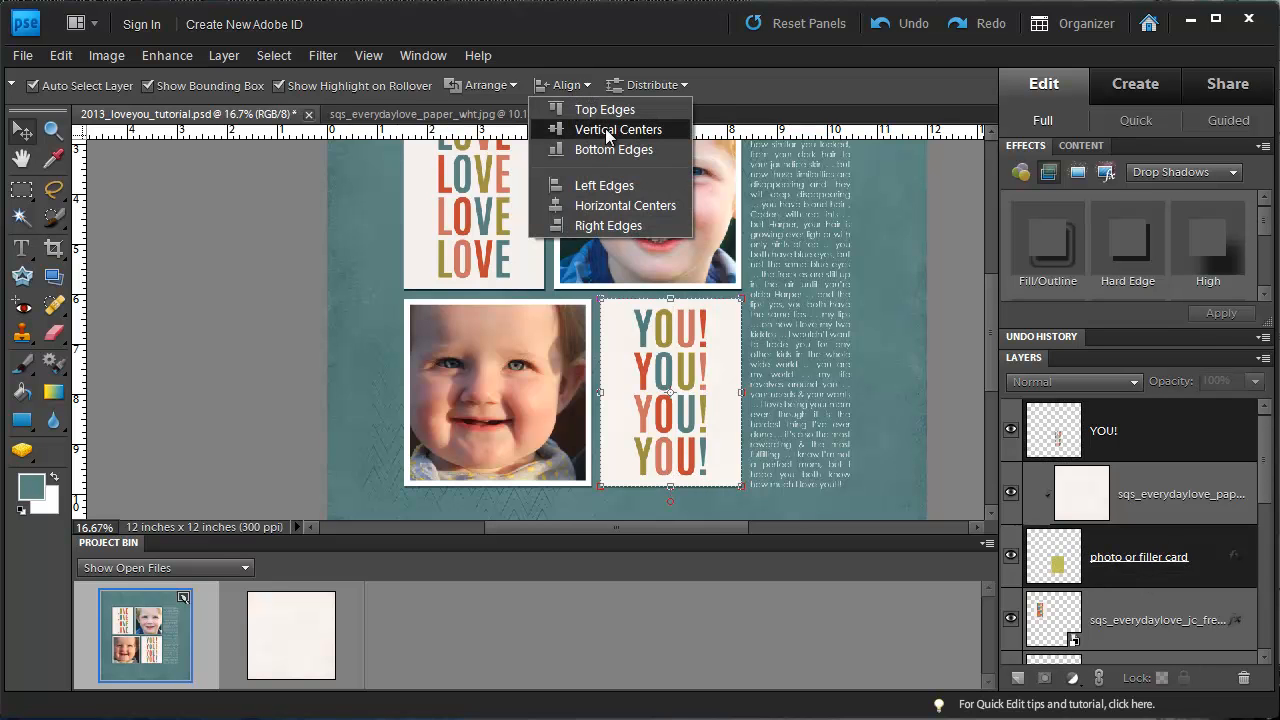
left_click(605, 128)
left_click(562, 84)
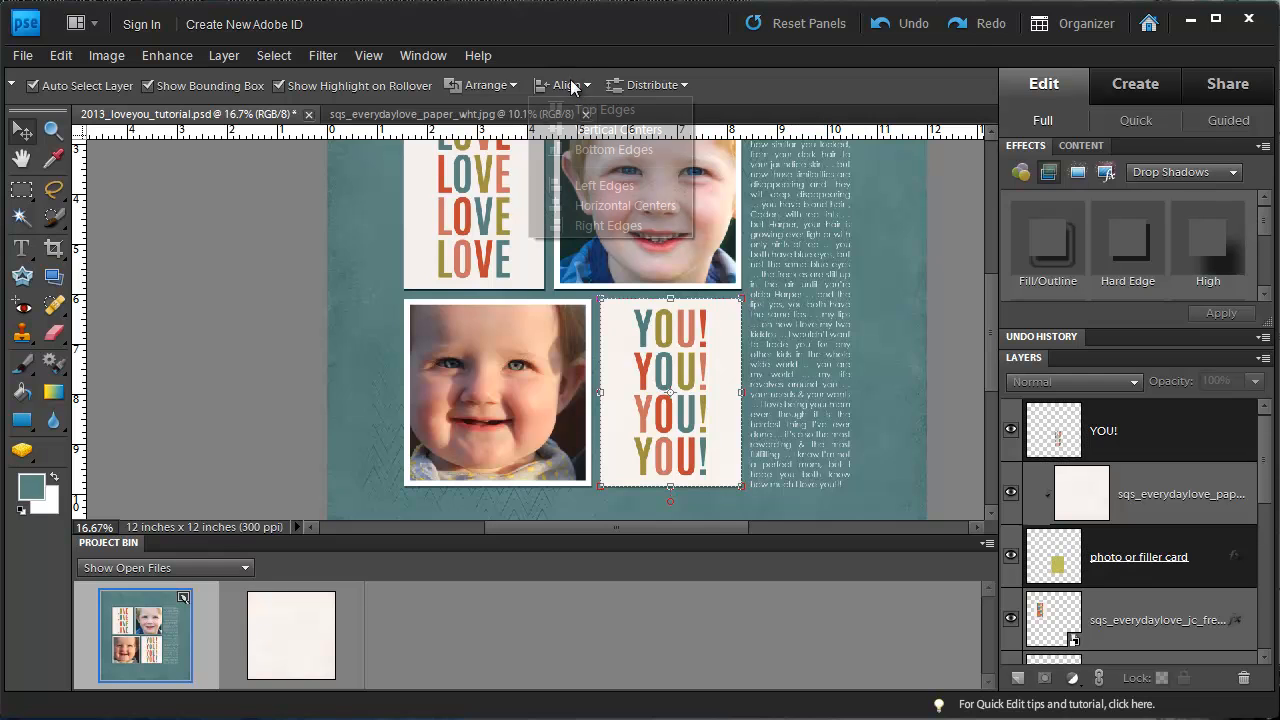
left_click(590, 204)
left_click(962, 365)
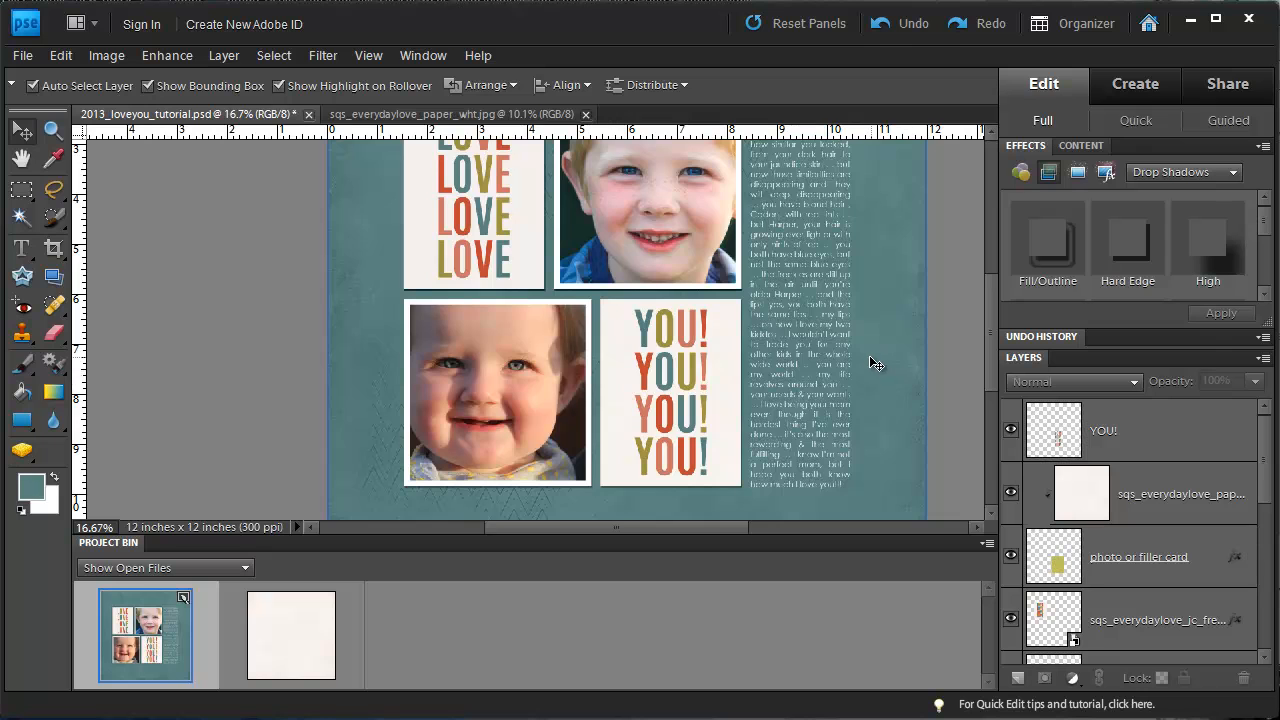
key("ctrl+minus")
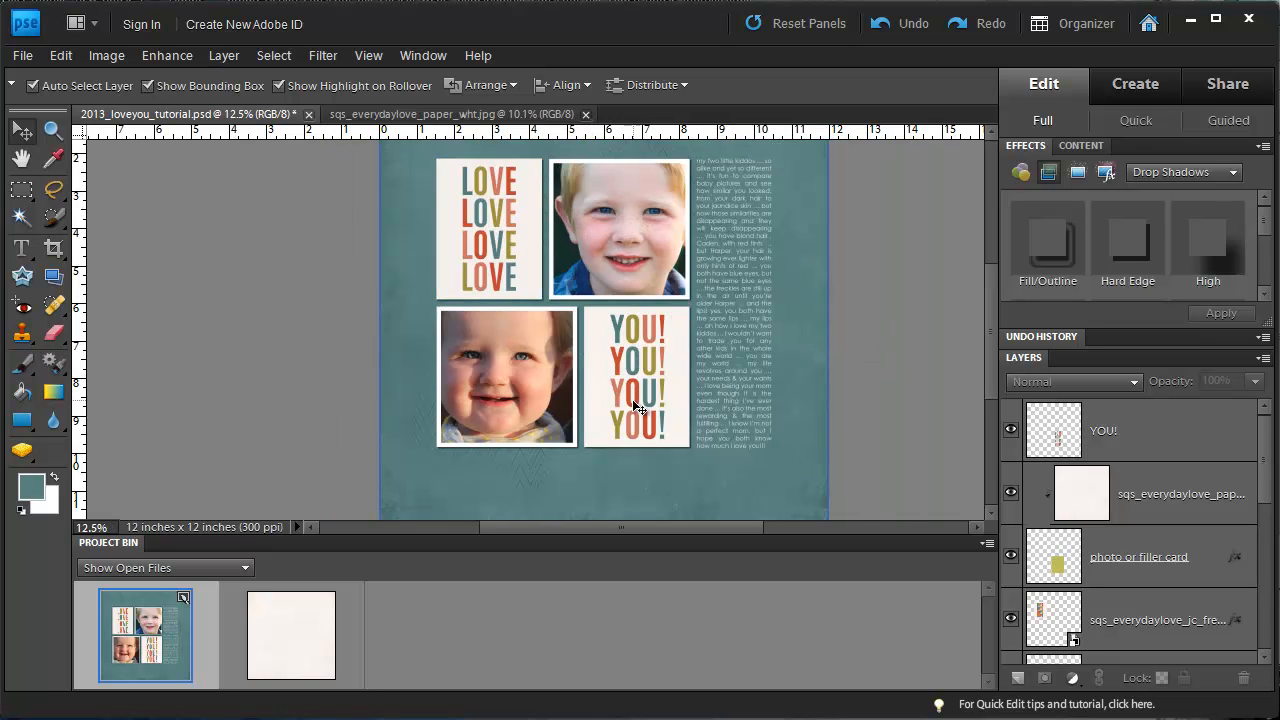